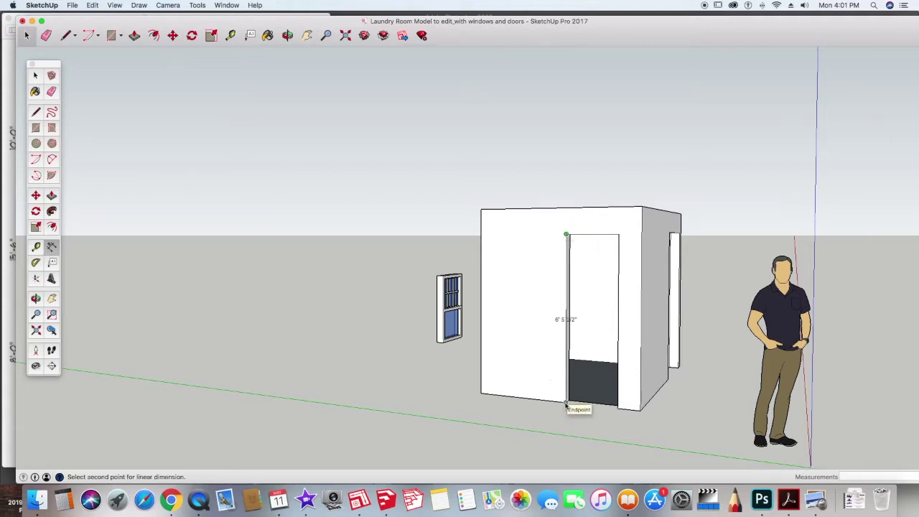
# - Add linear dimensions for the height and width of the doorway opening in the front wall
pyautogui.click(565, 405)
pyautogui.click(542, 395)
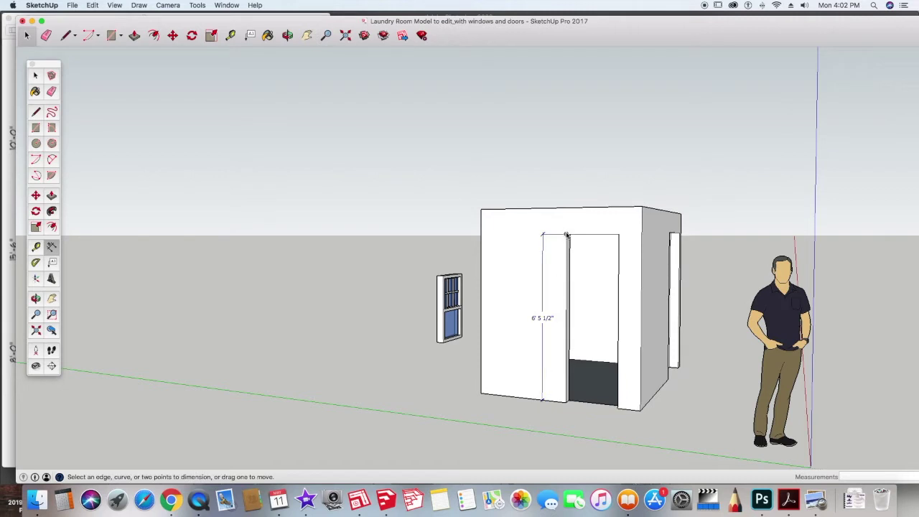
pyautogui.click(566, 235)
pyautogui.click(619, 234)
pyautogui.click(620, 227)
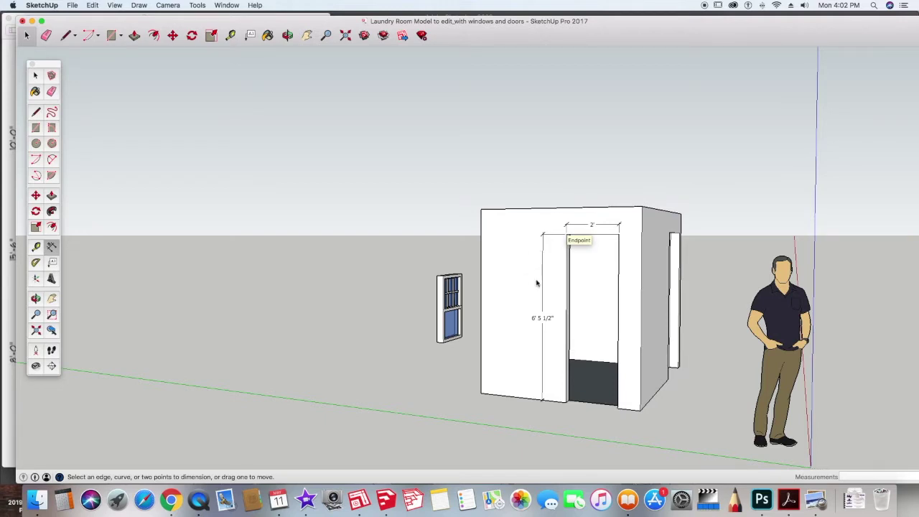
# - Draw a 2' by 1 1/2" rectangle on the ground beside the room as the door's base
pyautogui.scroll(1, 517, 326)
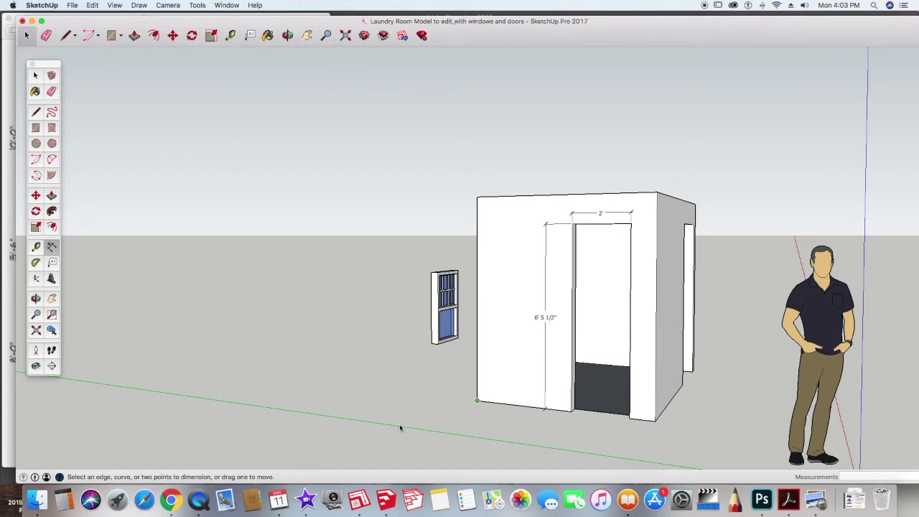
pyautogui.click(36, 127)
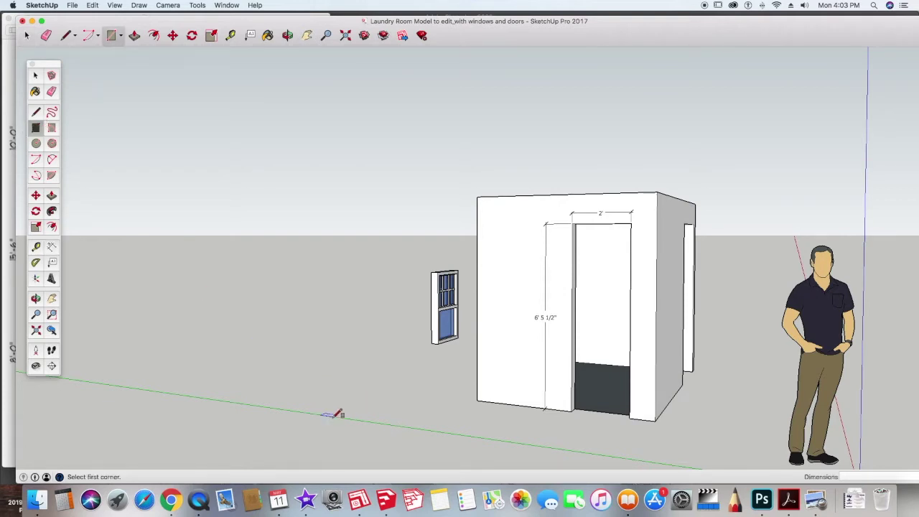
pyautogui.click(378, 426)
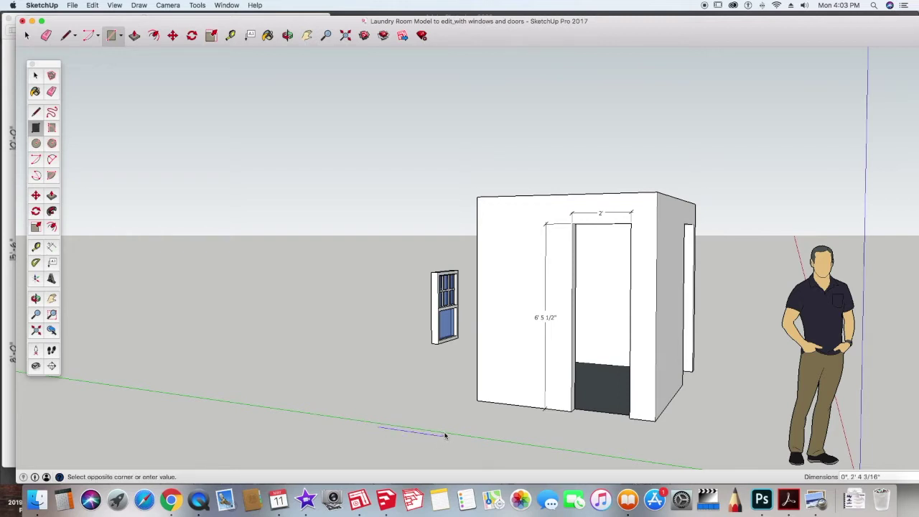
pyautogui.write('2')
pyautogui.write('\',1 1/2"')
pyautogui.press('Return')
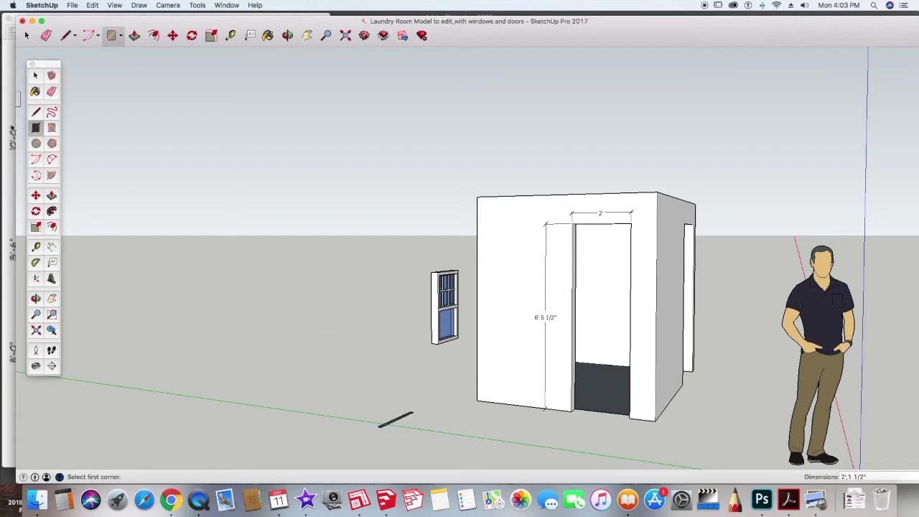
# - Pull the door's base rectangle up to a height of 6' 5 1/2"
pyautogui.click(51, 196)
pyautogui.click(388, 424)
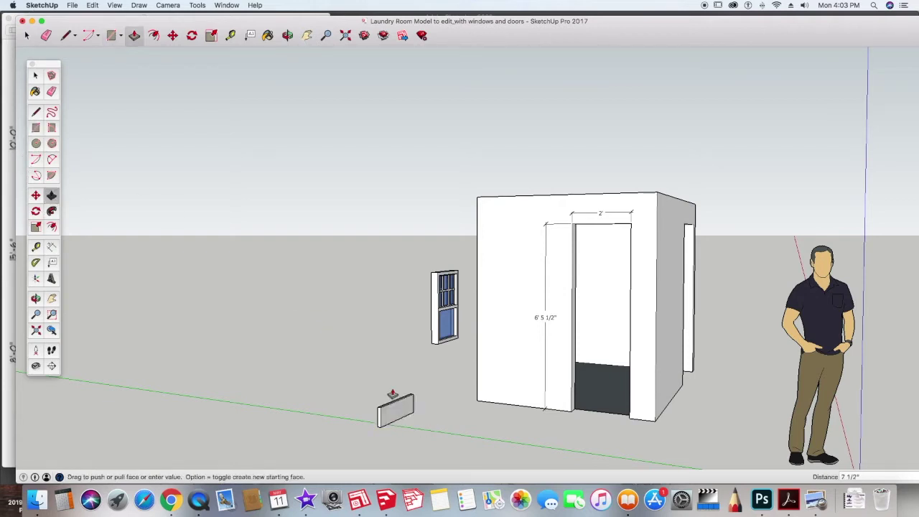
pyautogui.click(371, 250)
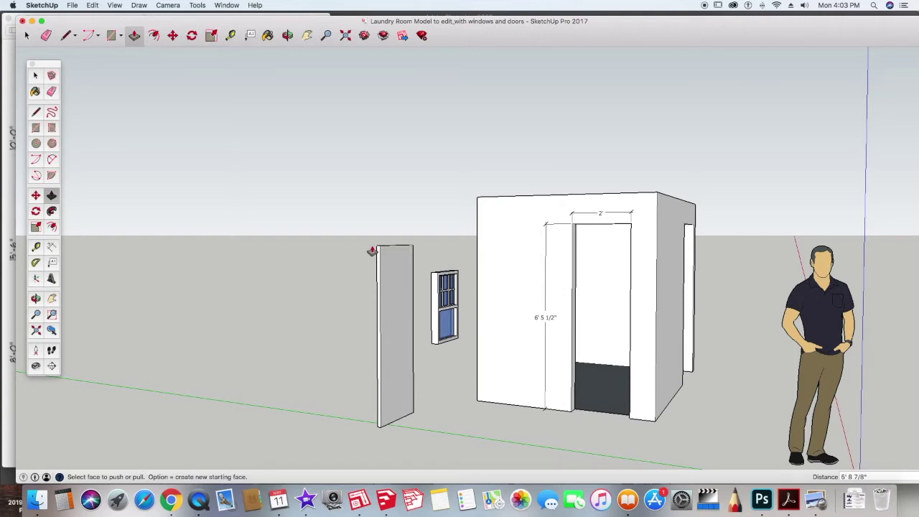
pyautogui.write('6')
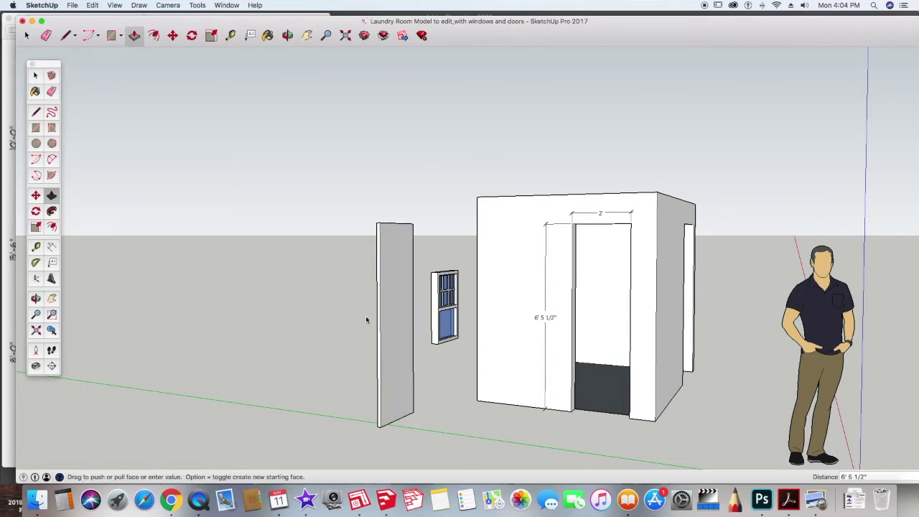
# - Switch to Preview to examine the door in the hand-drawn room measurement sketch, and return to the SketchUp model
pyautogui.press('o')
pyautogui.scroll(2, 365, 316)
pyautogui.moveTo(365, 315); pyautogui.dragTo(430, 400)
pyautogui.press('p')
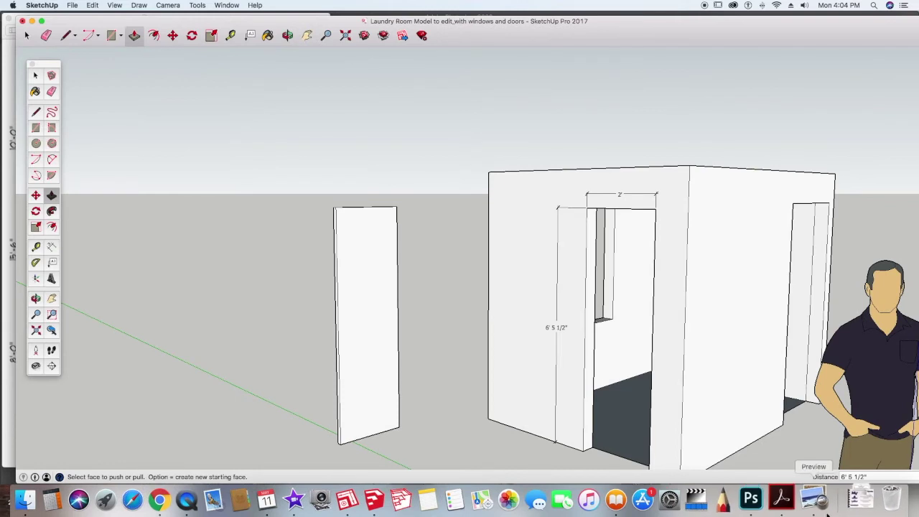
pyautogui.click(814, 498)
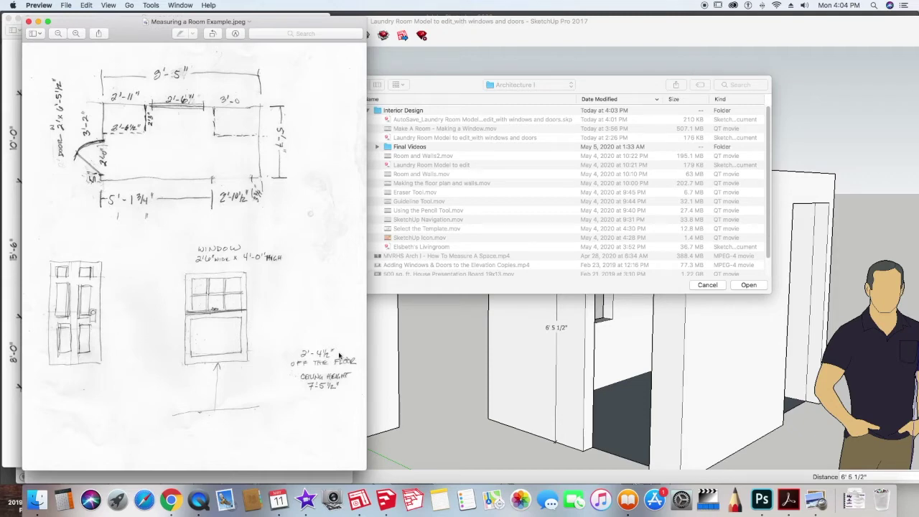
pyautogui.click(431, 351)
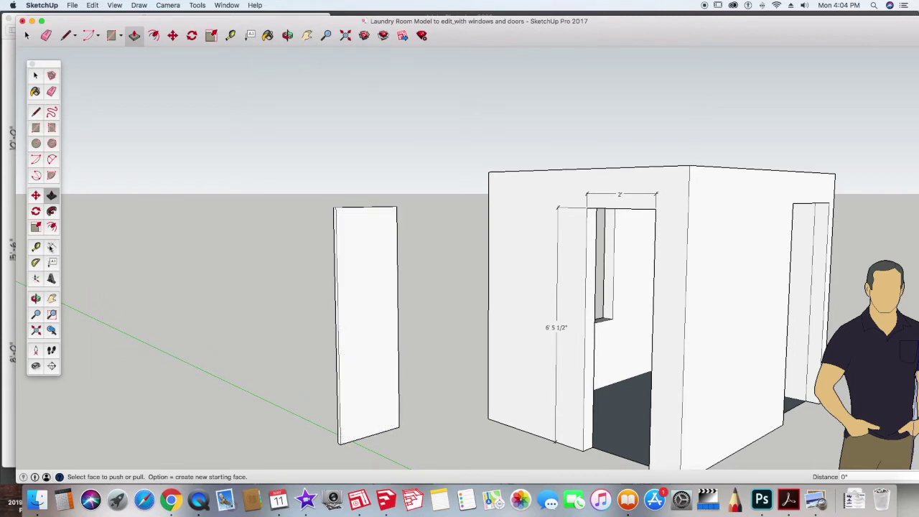
# - Offset the outline of the door's front face inward by 4 1/2"
pyautogui.click(51, 245)
pyautogui.click(51, 226)
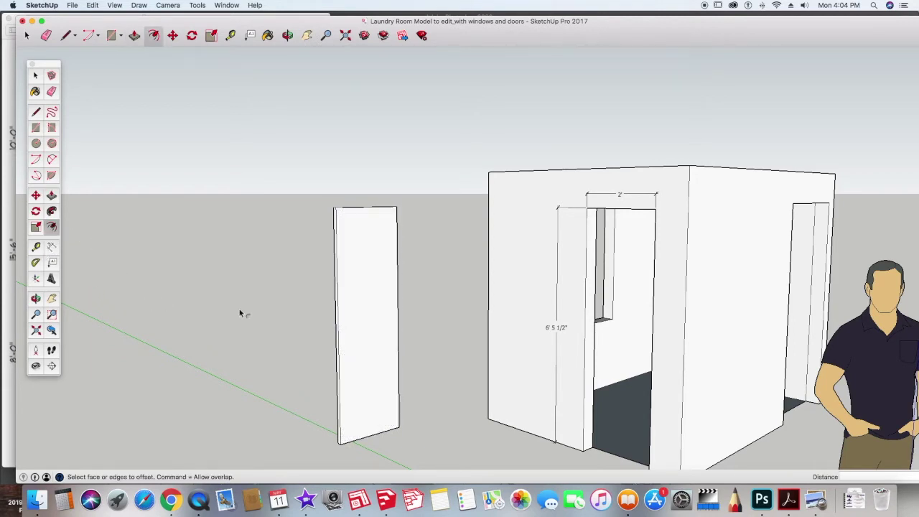
pyautogui.click(337, 301)
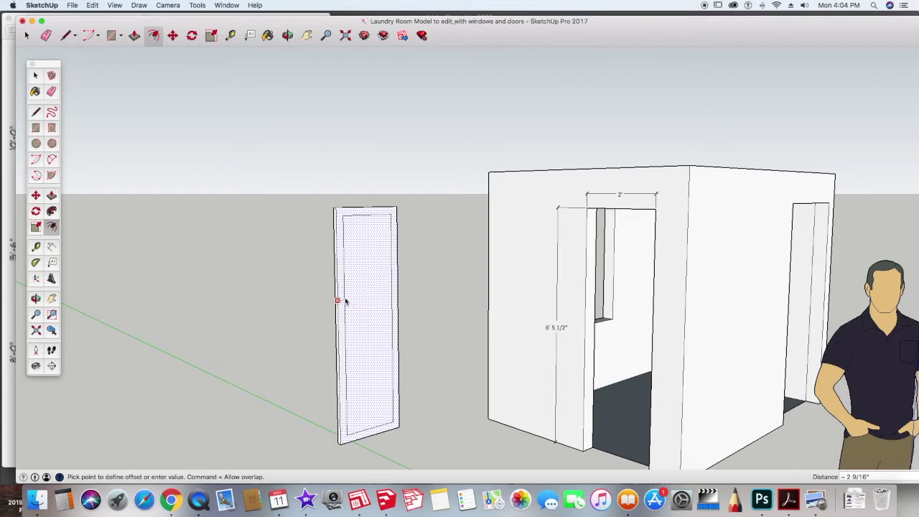
pyautogui.write('4 1/2')
pyautogui.press('Return')
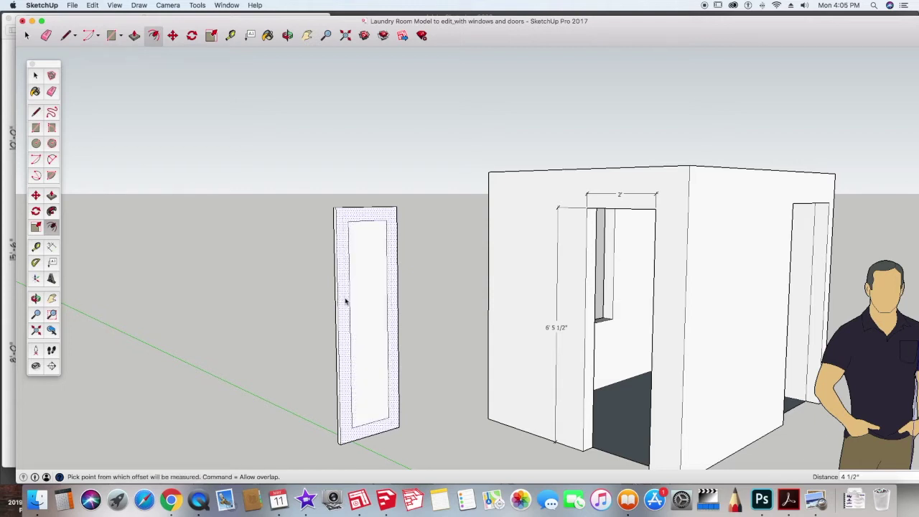
# - Draw a vertical center line down the inner rectangle of the door, from top midpoint to bottom midpoint
pyautogui.press('l')
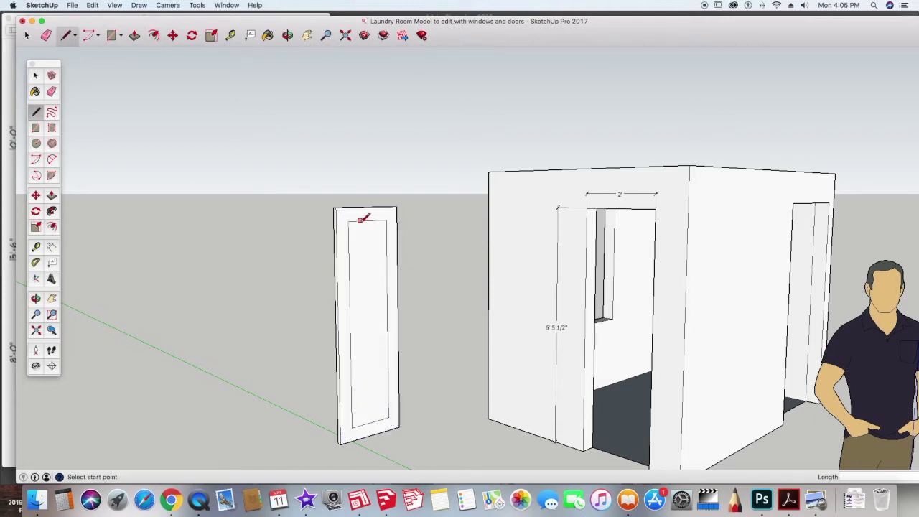
pyautogui.click(367, 221)
pyautogui.click(372, 422)
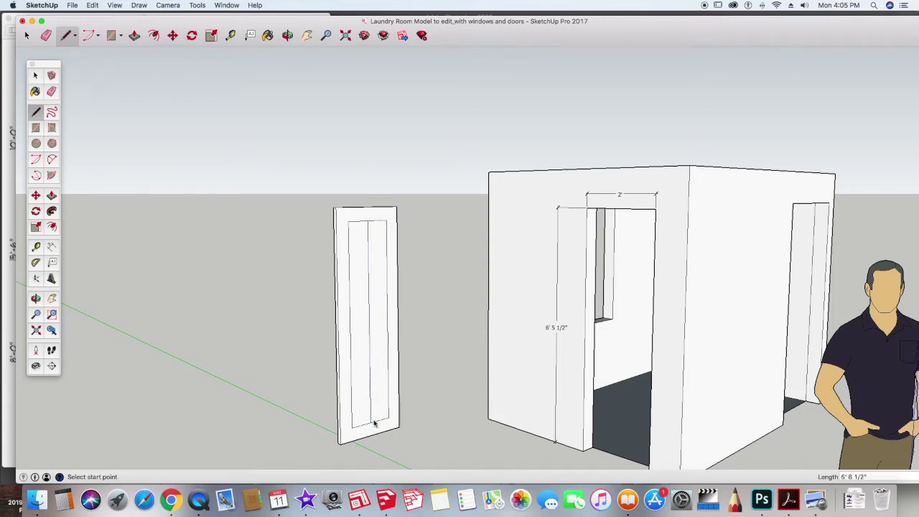
# - Place vertical guides 2" to either side of the door's center line
pyautogui.click(51, 247)
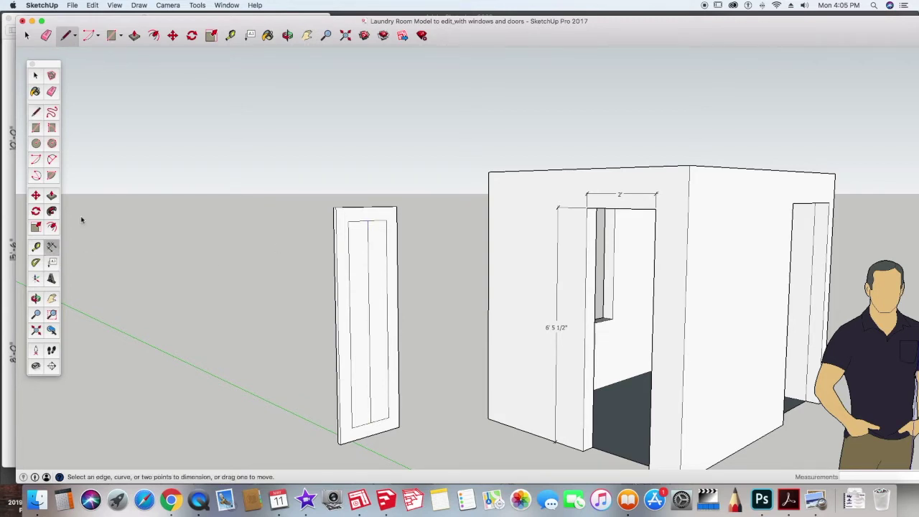
pyautogui.click(35, 247)
pyautogui.click(367, 261)
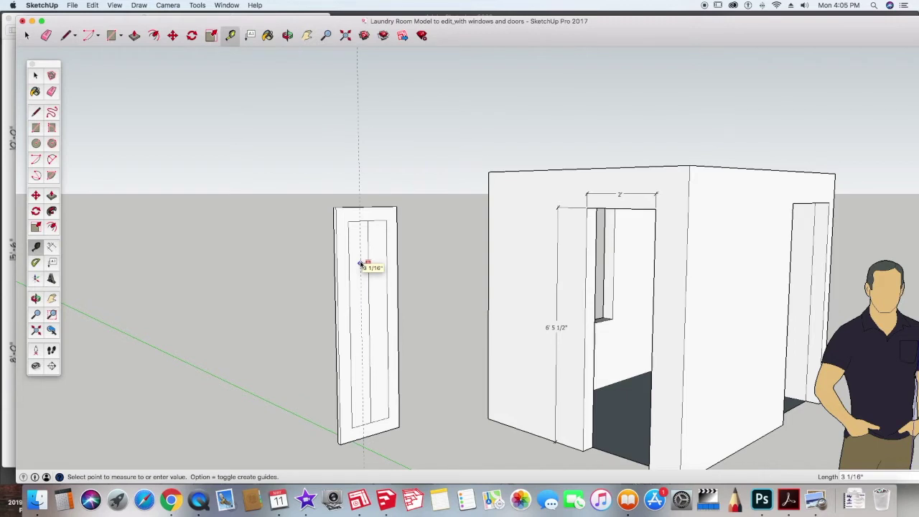
pyautogui.write('2')
pyautogui.press('Return')
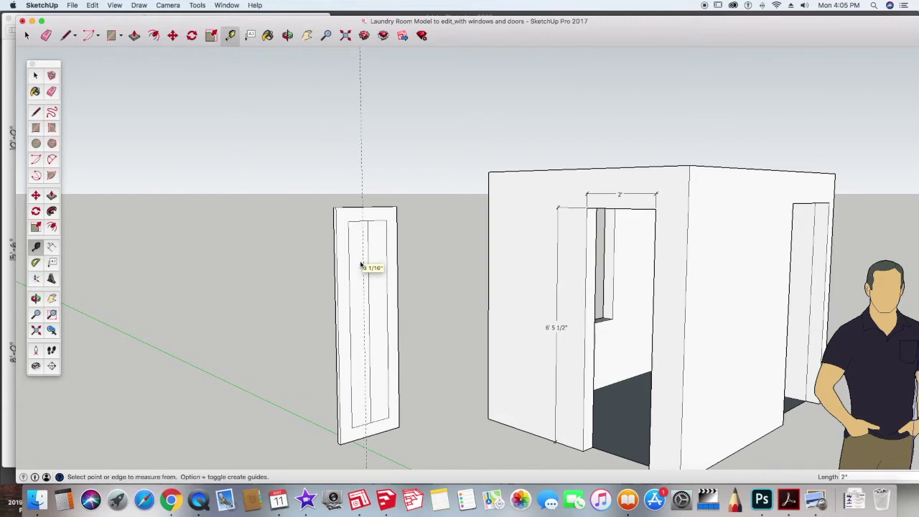
pyautogui.click(367, 267)
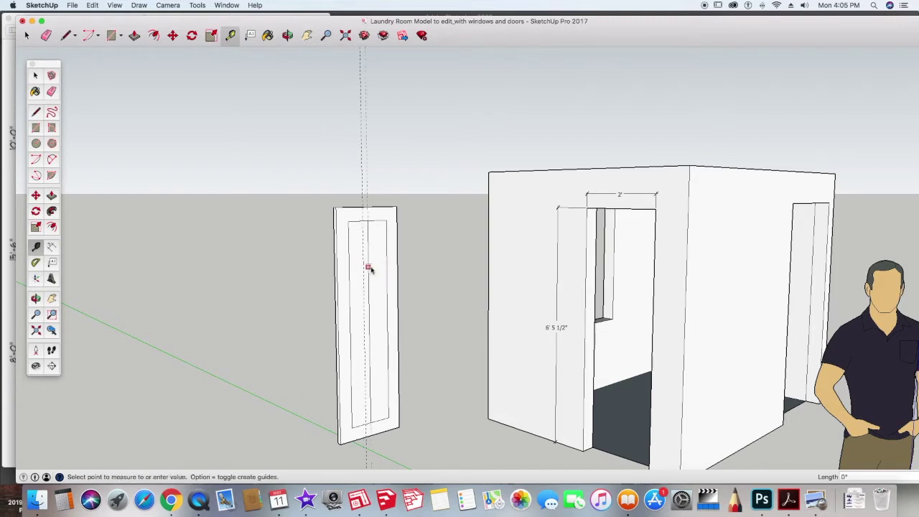
pyautogui.write('2')
pyautogui.press('Return')
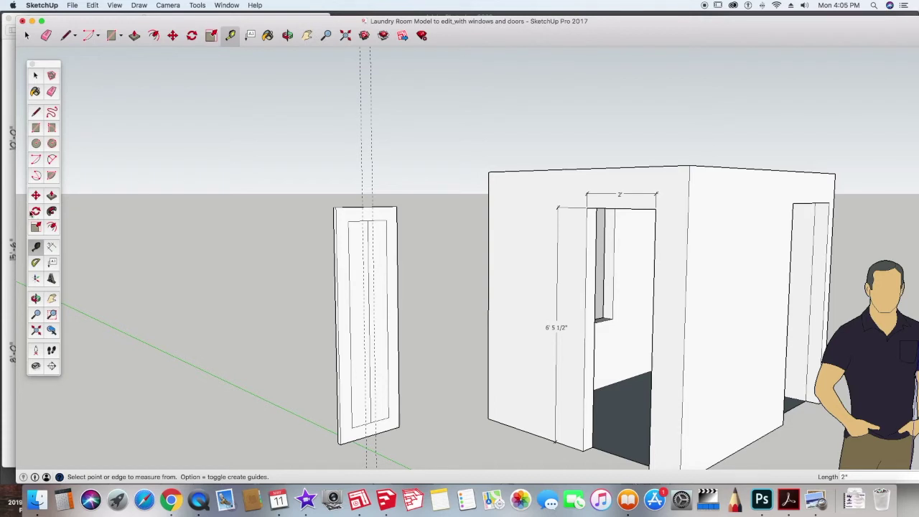
# - Draw vertical lines along both guides from the top to the bottom of the inner rectangle
pyautogui.click(36, 111)
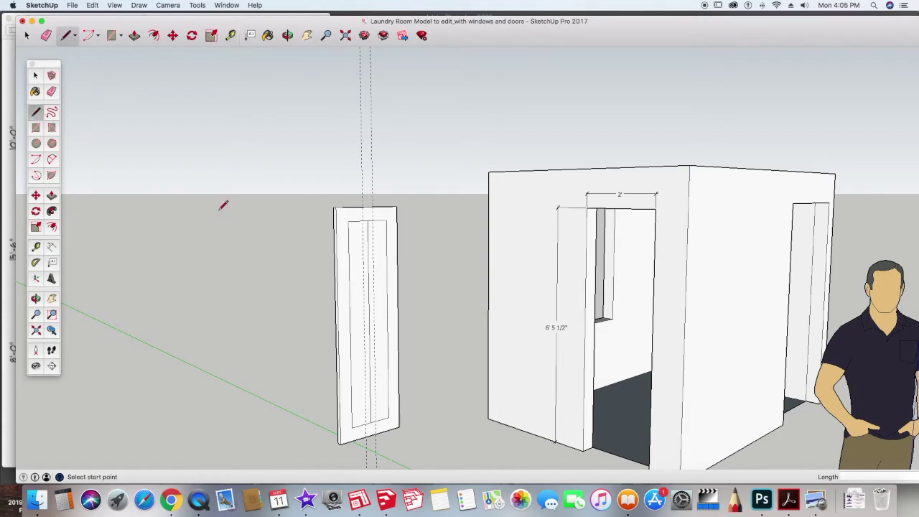
pyautogui.click(363, 221)
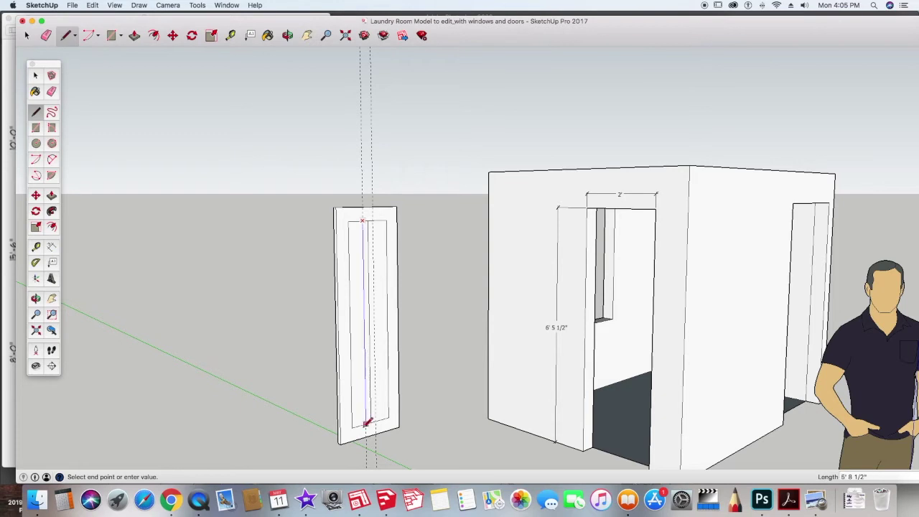
pyautogui.scroll(3, 376, 422)
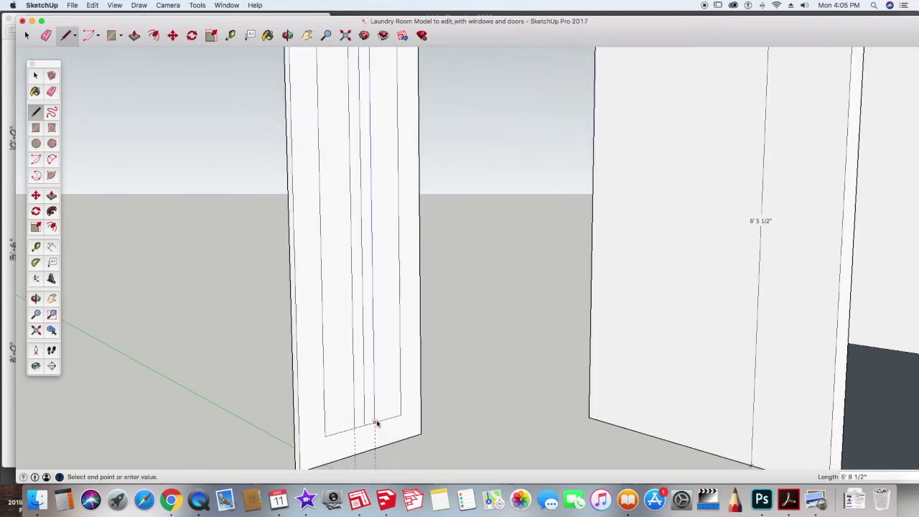
pyautogui.click(376, 422)
# - Erase the door's center line and the two vertical guides
pyautogui.click(51, 92)
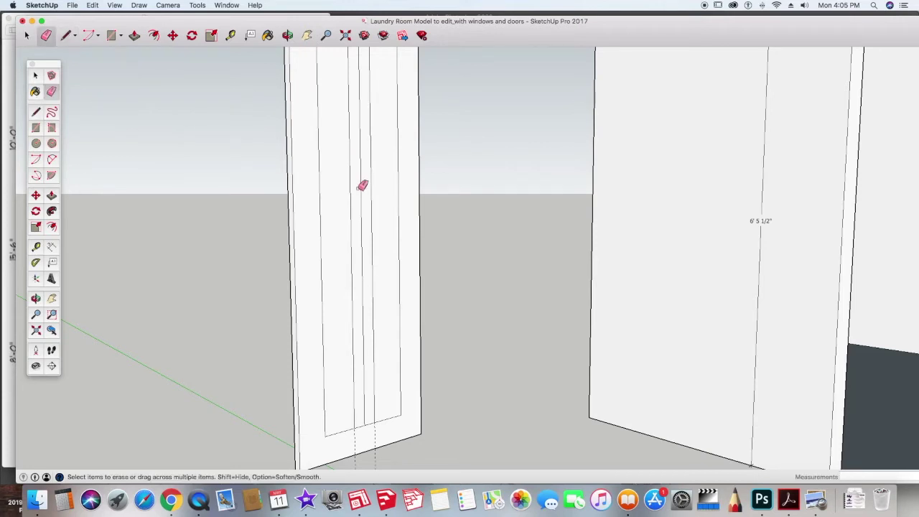
pyautogui.click(361, 229)
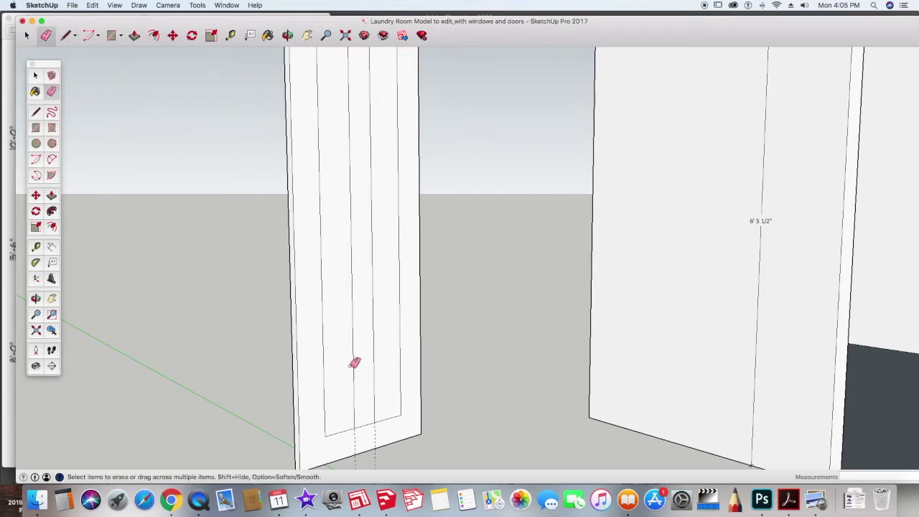
pyautogui.click(356, 459)
pyautogui.click(376, 458)
pyautogui.scroll(-2, 480, 301)
pyautogui.scroll(1, 468, 345)
pyautogui.moveTo(468, 345)
pyautogui.mouseDown(button='middle')
pyautogui.moveTo(399, 413)
pyautogui.moveTo(399, 385)
pyautogui.mouseUp(button='middle')
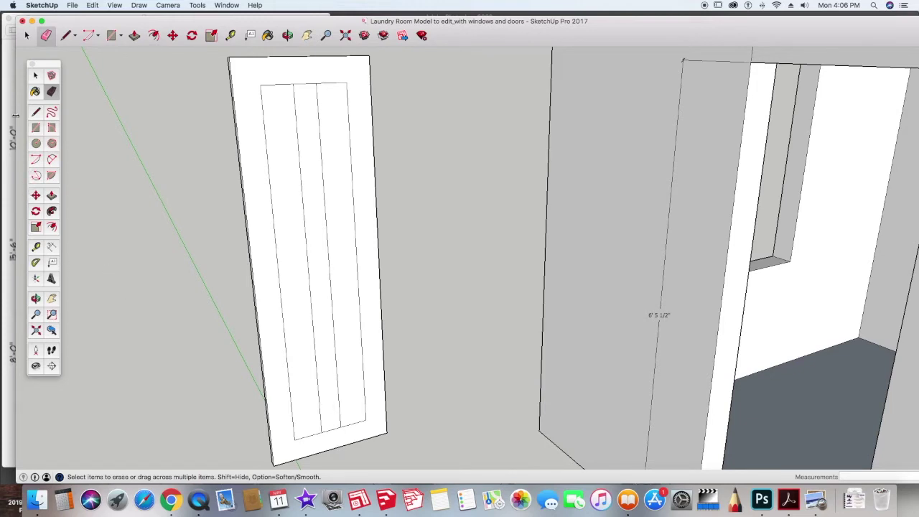
# - Place a horizontal guide 10" above the door's bottom edge
pyautogui.click(36, 247)
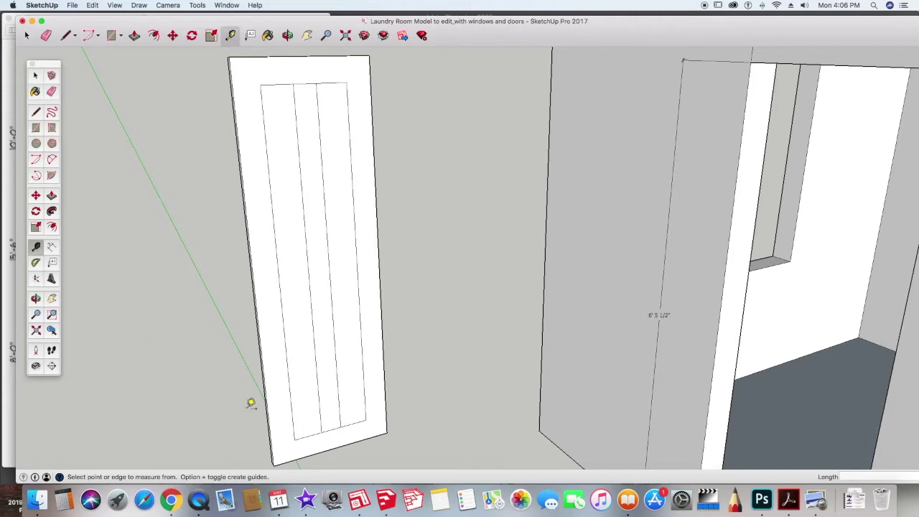
pyautogui.click(315, 452)
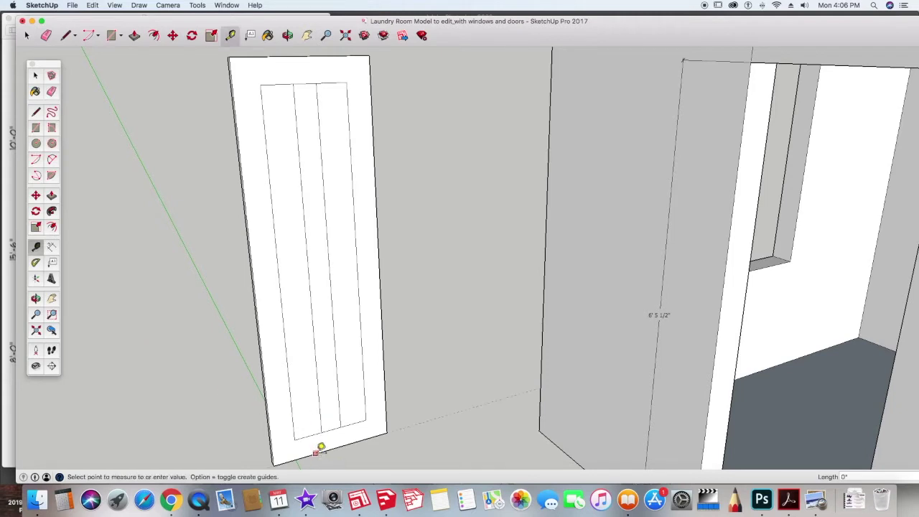
pyautogui.click(312, 406)
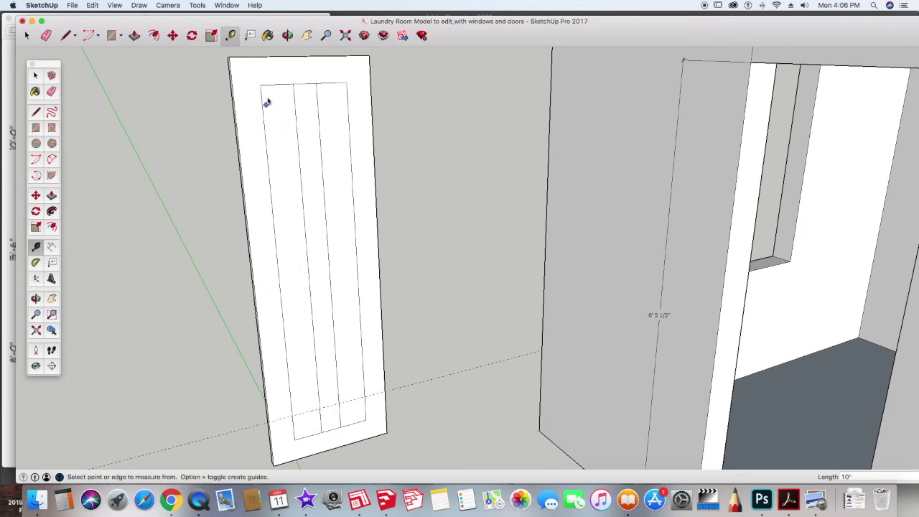
# - Draw a short horizontal line, about 5 1/2" long, across each outer panel strip near the top of the door
pyautogui.press('l')
pyautogui.click(264, 127)
pyautogui.click(294, 127)
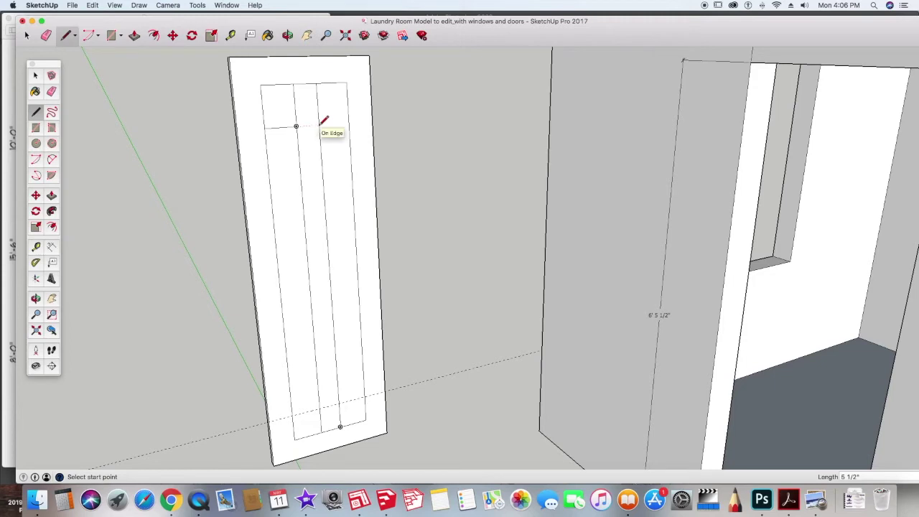
pyautogui.click(319, 126)
pyautogui.click(349, 125)
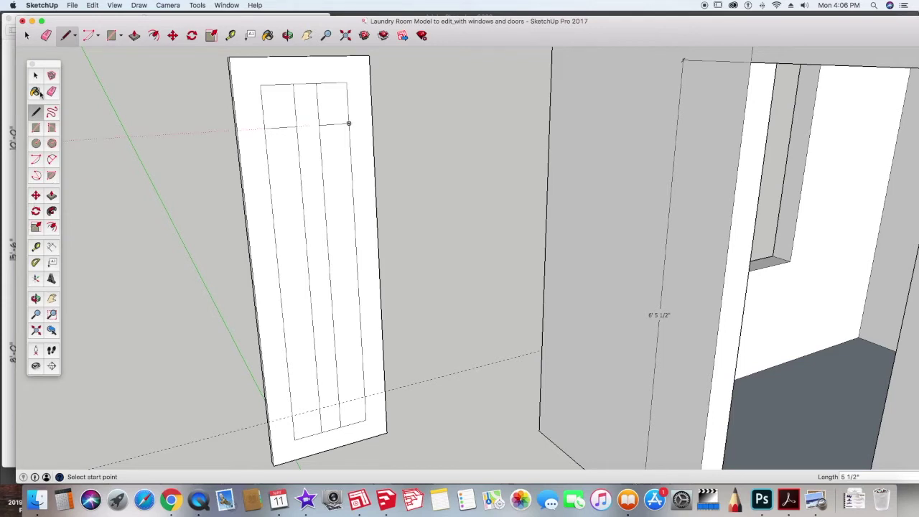
# - Place a horizontal guide 4" below the short lines at the top of the panel strips
pyautogui.click(35, 246)
pyautogui.click(281, 127)
pyautogui.write('4')
pyautogui.press('Return')
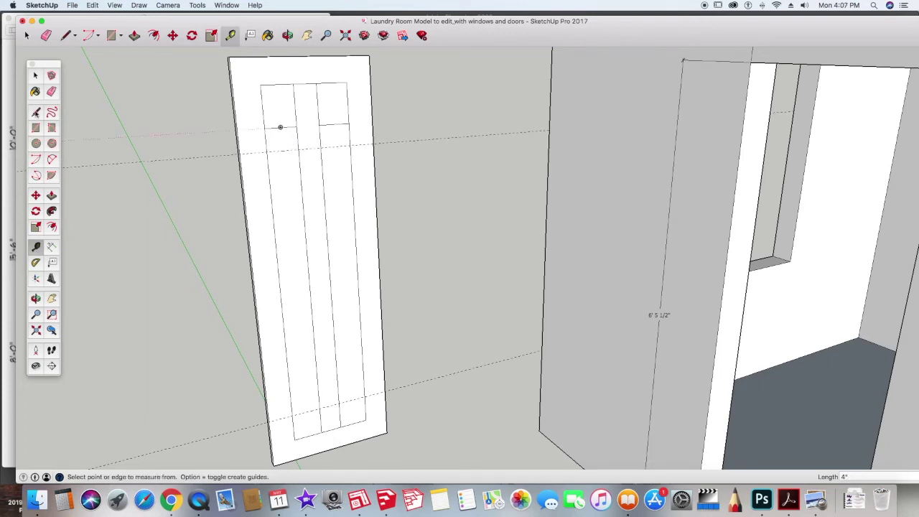
# - Draw horizontal lines across both outer panel strips along the 4" guide near the top and the 10" guide near the bottom
pyautogui.click(38, 115)
pyautogui.click(267, 151)
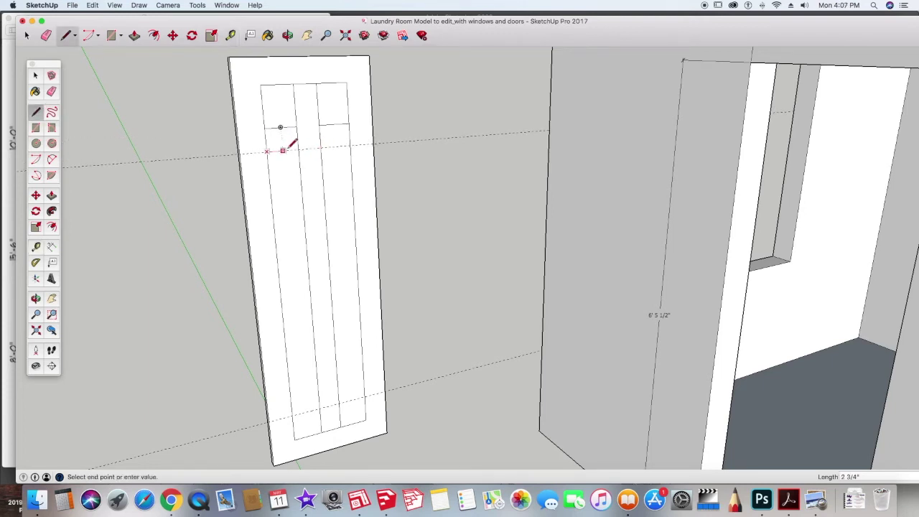
pyautogui.click(350, 146)
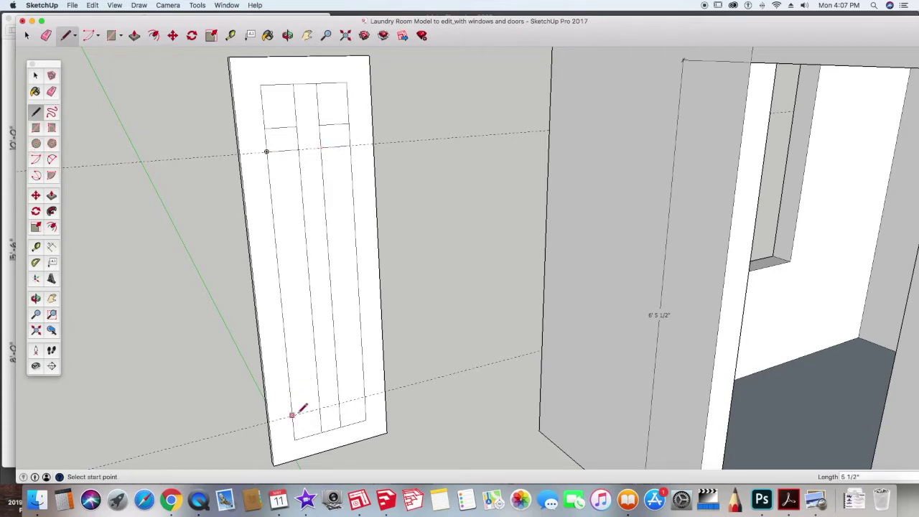
pyautogui.click(340, 403)
pyautogui.click(365, 395)
# - Erase the two guides, the strip edges between the two upper lines, and the panel outline below the bottom lines
pyautogui.click(48, 92)
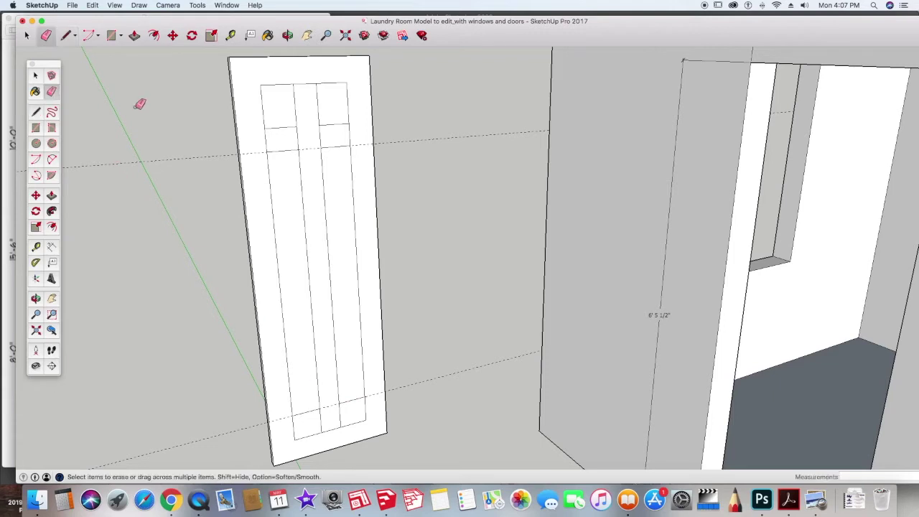
pyautogui.click(297, 143)
pyautogui.moveTo(296, 434); pyautogui.dragTo(354, 427)
pyautogui.click(309, 437)
# - Place a horizontal guide about 1' 9 11/16" above the bottom panel lines and a second one a short distance above it
pyautogui.click(36, 247)
pyautogui.click(312, 407)
pyautogui.click(305, 302)
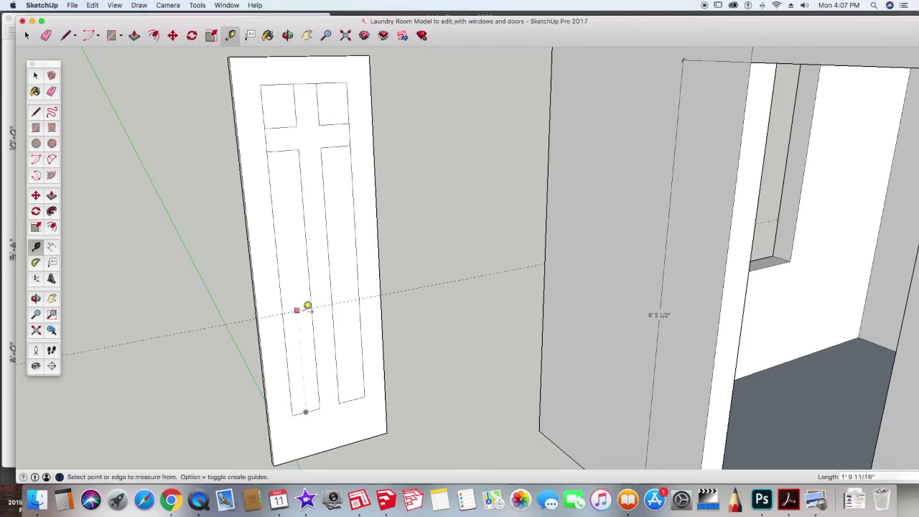
pyautogui.click(305, 304)
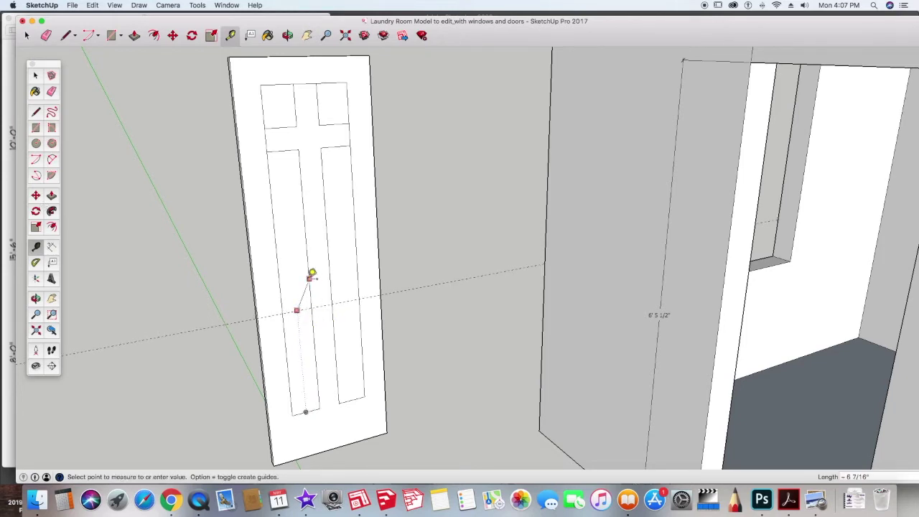
pyautogui.click(305, 285)
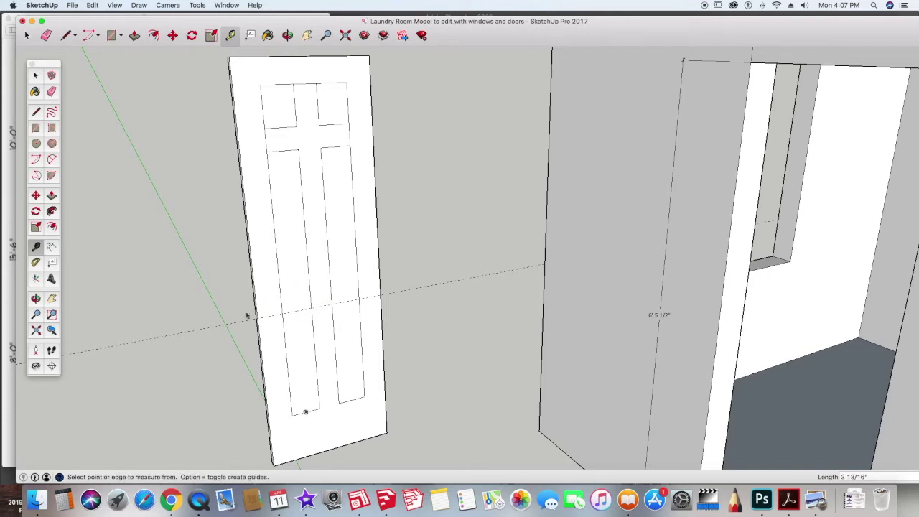
pyautogui.click(193, 330)
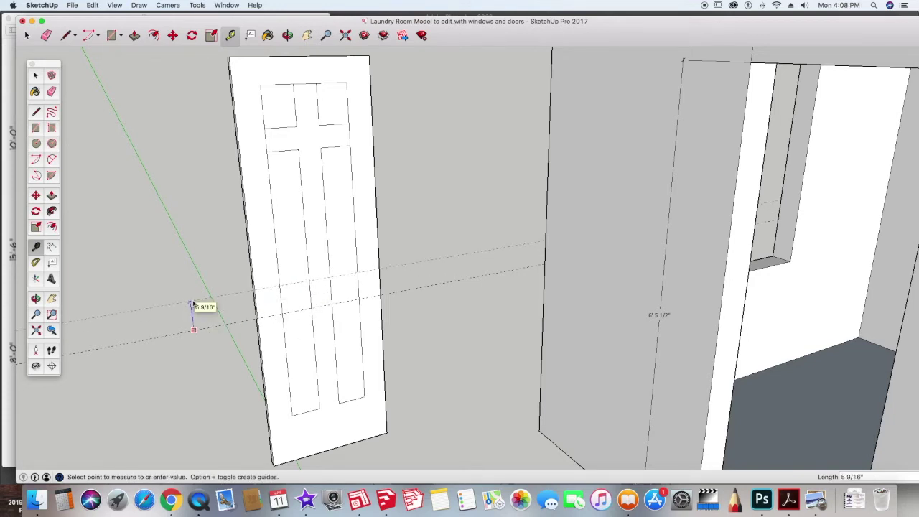
pyautogui.click(279, 282)
# - Draw horizontal lines across both panel strips along the two middle guides
pyautogui.press('l')
pyautogui.click(279, 277)
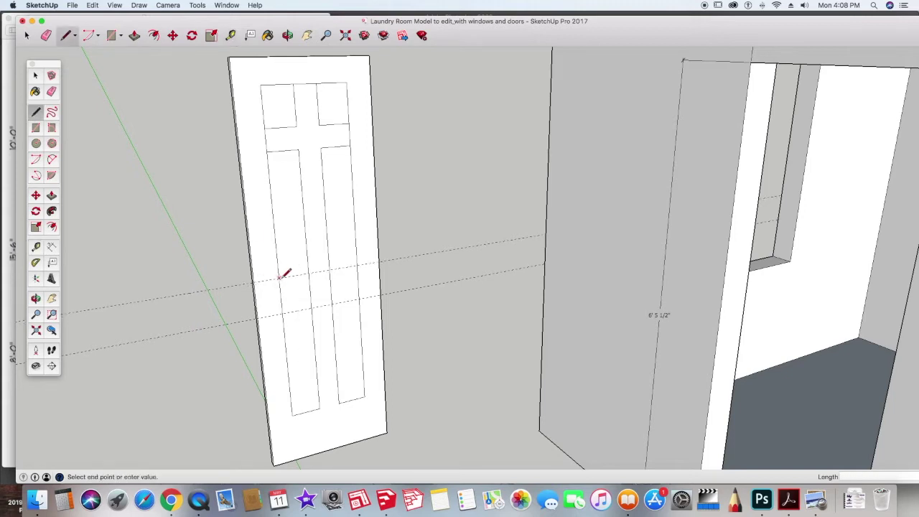
pyautogui.click(309, 271)
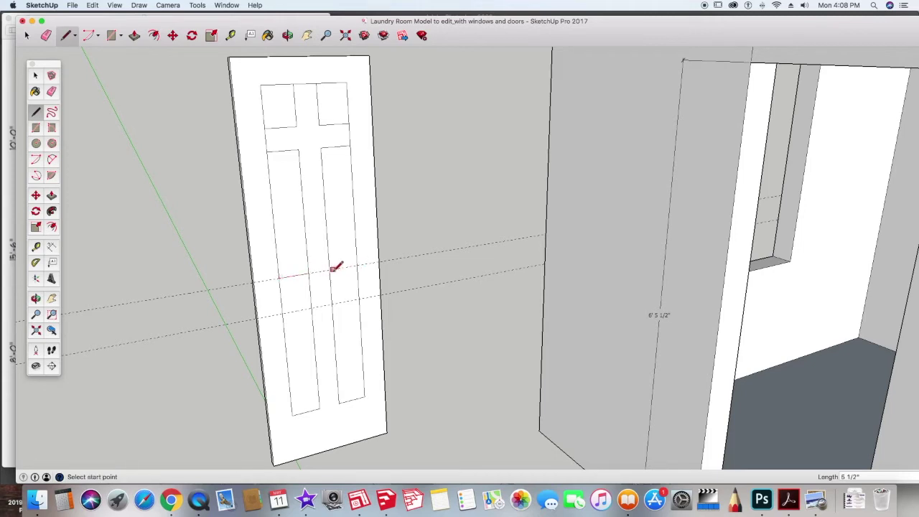
pyautogui.click(330, 269)
pyautogui.click(357, 266)
pyautogui.click(359, 300)
pyautogui.click(332, 305)
pyautogui.click(311, 310)
pyautogui.click(284, 313)
# - Erase both middle guides and the leftover strip edges between the panels, leaving six separate rectangles
pyautogui.click(51, 91)
pyautogui.click(186, 292)
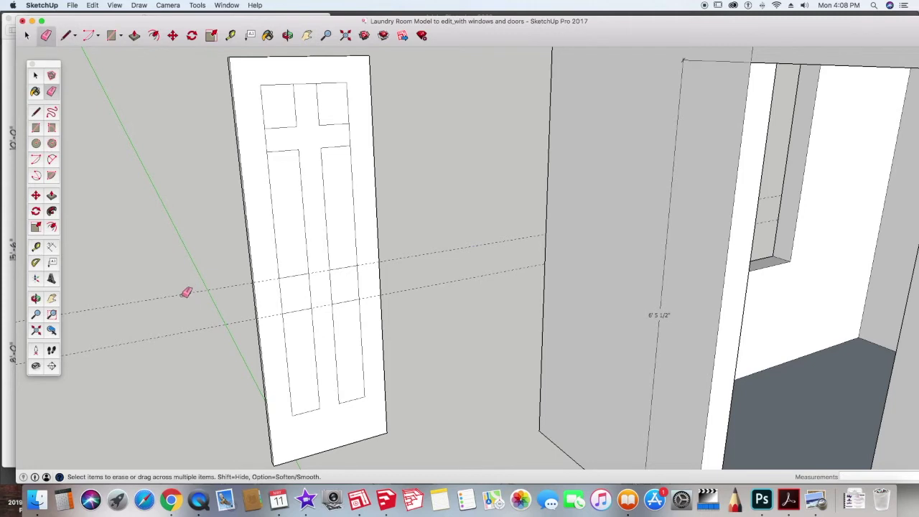
pyautogui.click(192, 329)
pyautogui.moveTo(281, 302); pyautogui.dragTo(318, 296)
pyautogui.moveTo(265, 144); pyautogui.dragTo(294, 136)
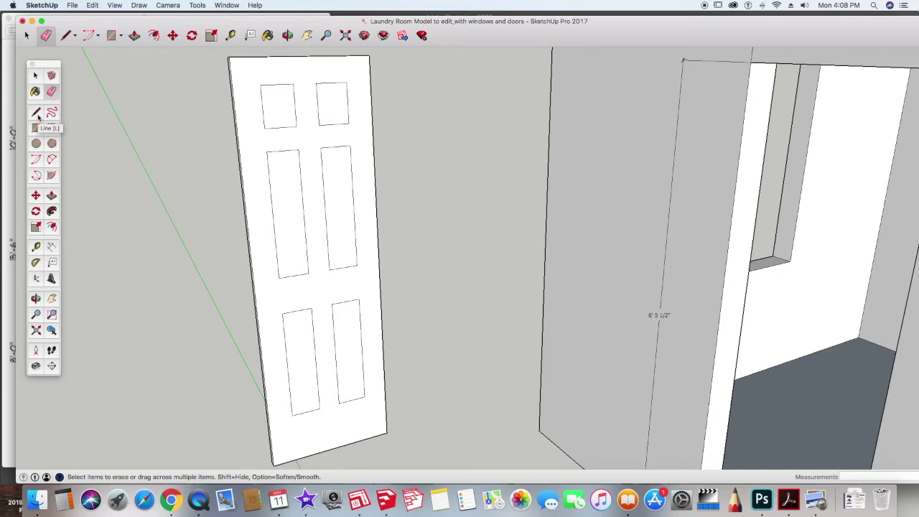
# - Recess all six panels on the door's front face by the same depth with Push/Pull
pyautogui.click(51, 195)
pyautogui.click(272, 125)
pyautogui.write('1/')
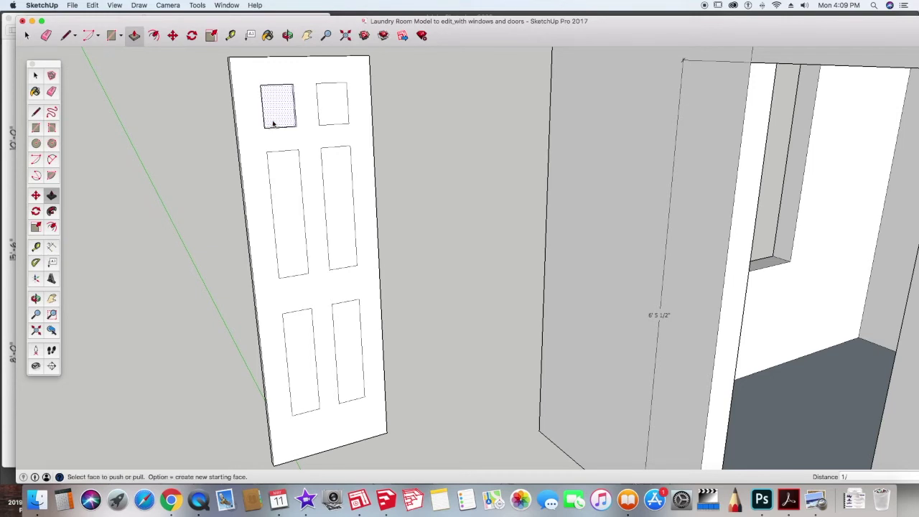
pyautogui.click(281, 203)
pyautogui.click(281, 204)
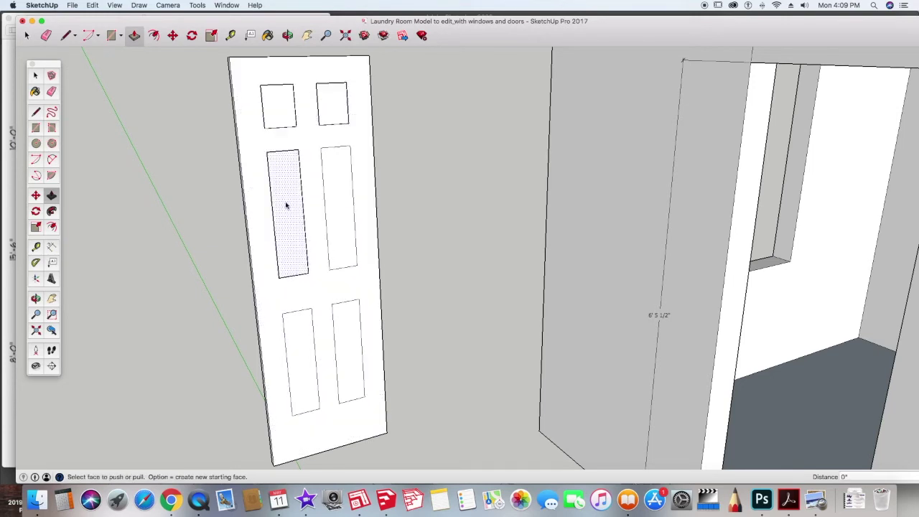
pyautogui.doubleClick(341, 209)
pyautogui.doubleClick(303, 333)
pyautogui.click(347, 346)
pyautogui.click(348, 346)
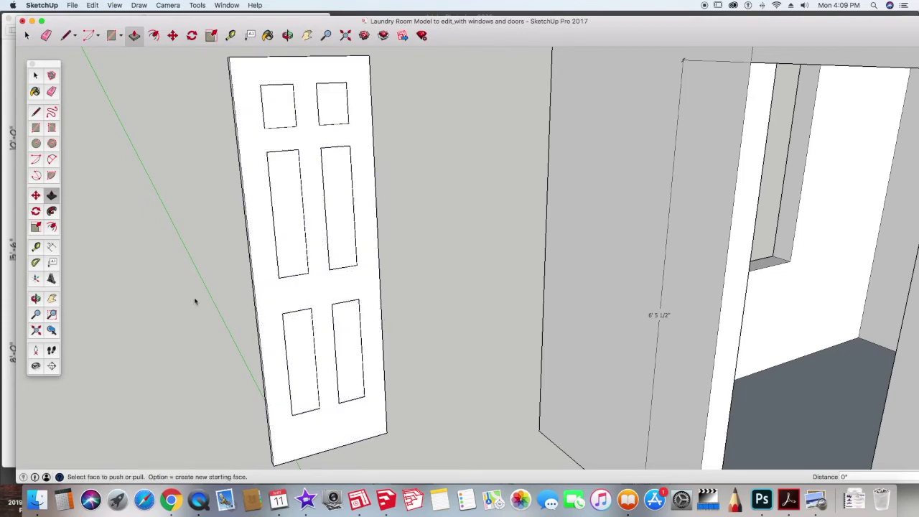
# - Offset the outline of the door's back face inward by 4"
pyautogui.press('o')
pyautogui.moveTo(194, 294); pyautogui.dragTo(743, 409)
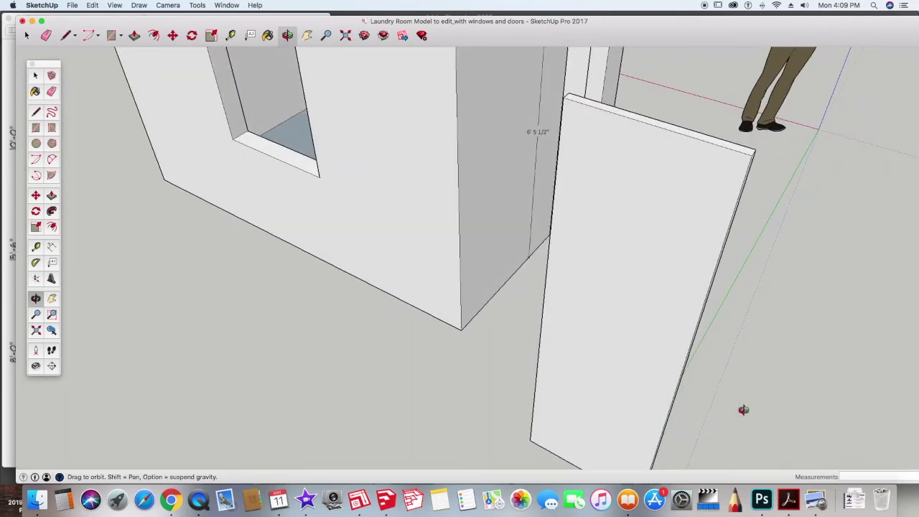
pyautogui.press('p')
pyautogui.press('o')
pyautogui.moveTo(646, 425); pyautogui.dragTo(662, 380)
pyautogui.press('p')
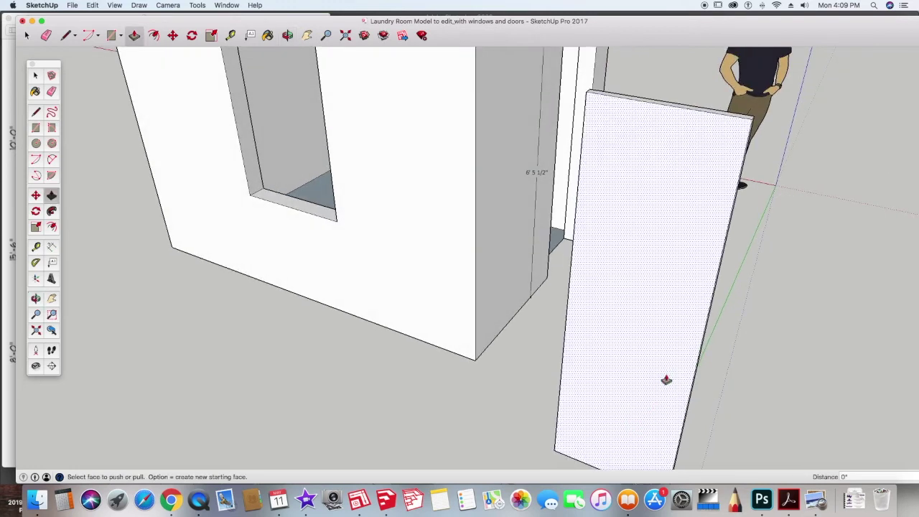
pyautogui.scroll(-1, 450, 367)
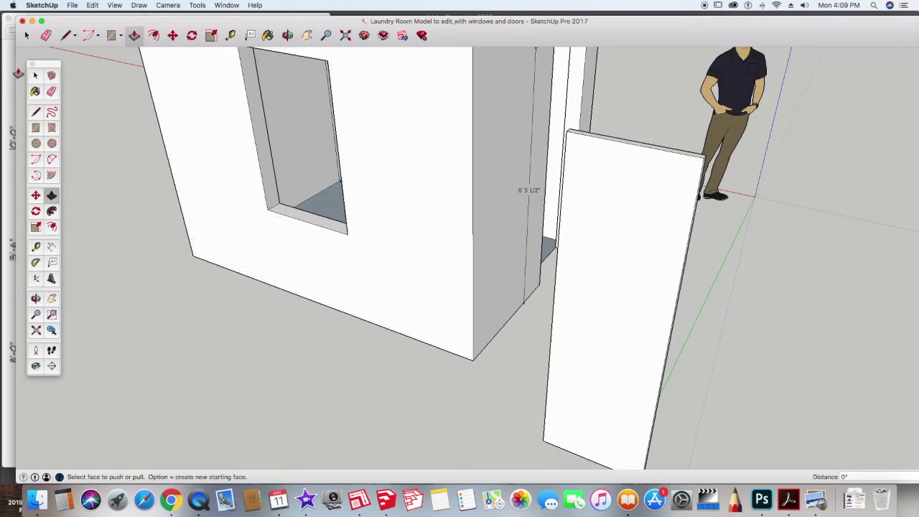
pyautogui.click(36, 248)
pyautogui.click(51, 226)
pyautogui.click(557, 267)
pyautogui.write('4')
pyautogui.press('Return')
# - Draw a vertical center line down the back face's inset rectangle and place vertical guides 2" to each side
pyautogui.press('l')
pyautogui.press('t')
pyautogui.click(625, 288)
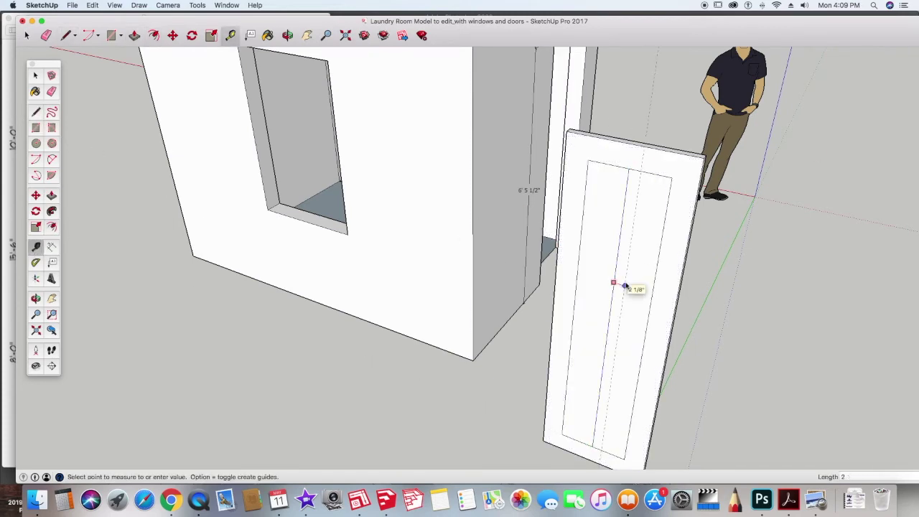
# - Draw vertical lines along both guides inside the back outline, and erase the center line and the guides
pyautogui.press('l')
pyautogui.click(594, 170)
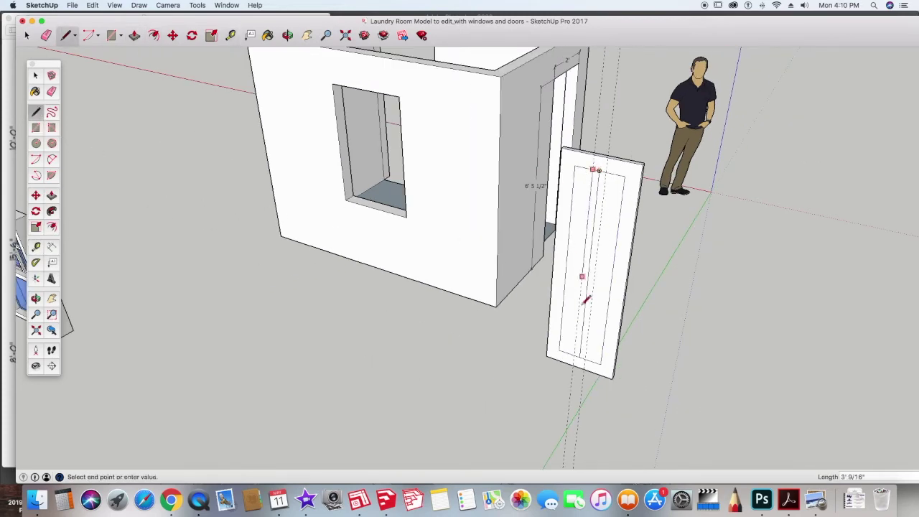
pyautogui.click(587, 362)
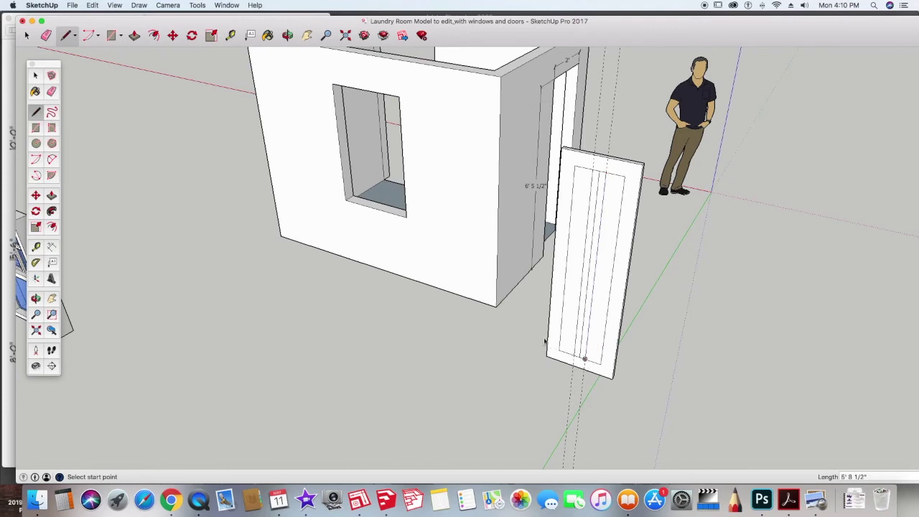
pyautogui.press('e')
pyautogui.click(595, 206)
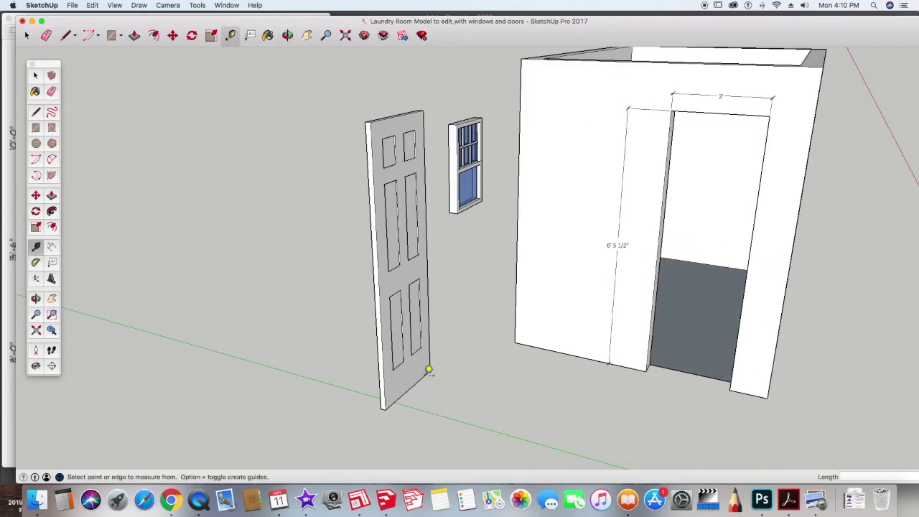
# - Measure the front face's bottom margin and place a matching horizontal guide 10" above the back face's bottom edge
pyautogui.scroll(6, 423, 369)
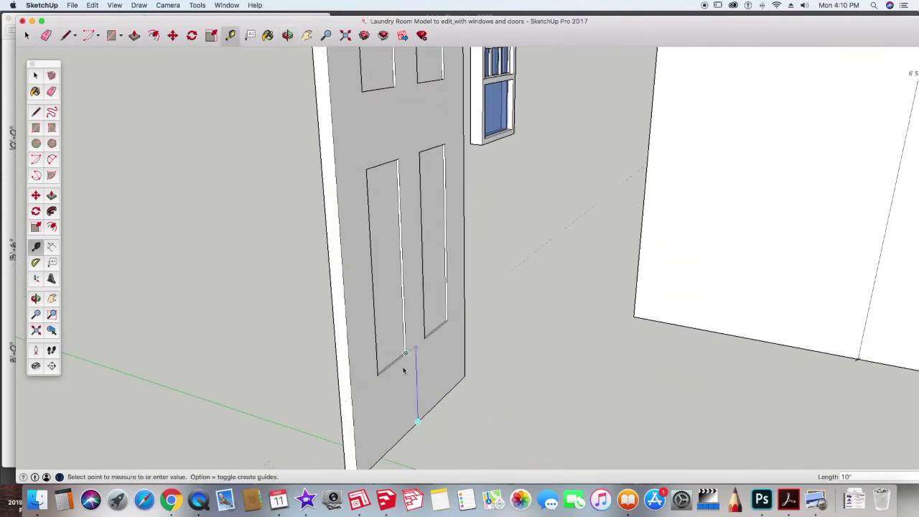
pyautogui.click(382, 164)
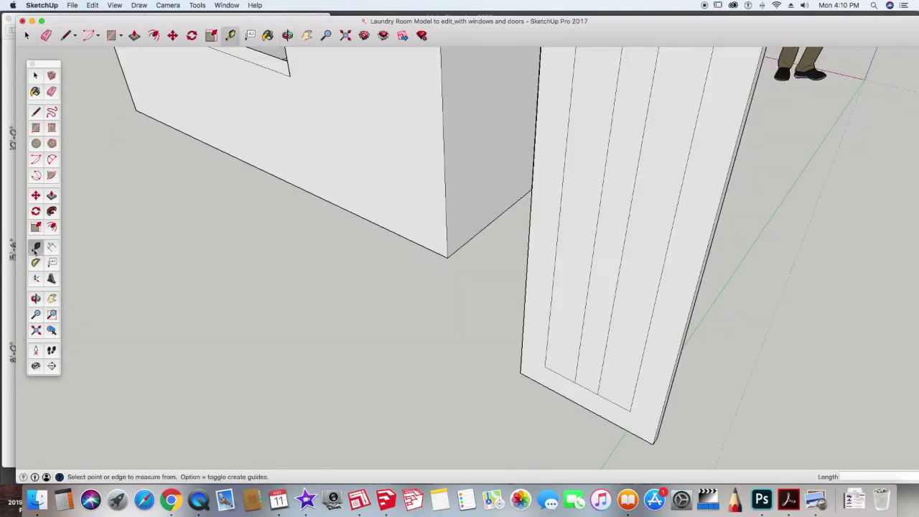
pyautogui.click(584, 404)
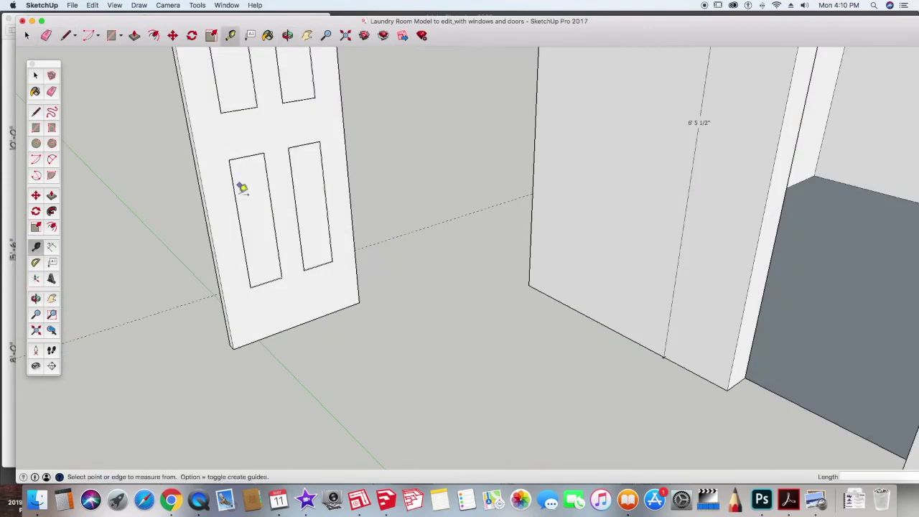
# - Place guides on the front face and door edge marking the tops of the lower panels and bottoms of the middle panels
pyautogui.click(246, 345)
pyautogui.click(229, 161)
pyautogui.moveTo(230, 162); pyautogui.dragTo(315, 208, button='middle')
pyautogui.scroll(4, 308, 424)
pyautogui.click(311, 428)
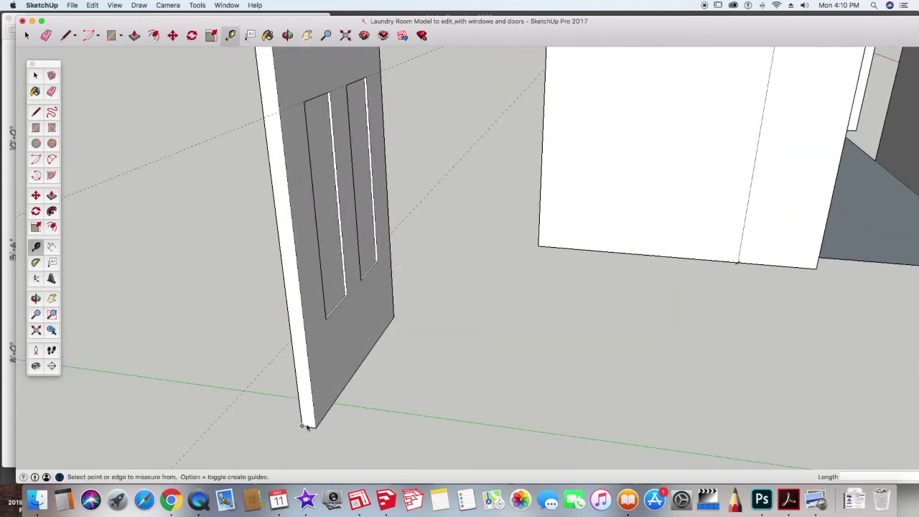
pyautogui.click(285, 127)
pyautogui.scroll(-3, 285, 127)
pyautogui.click(317, 332)
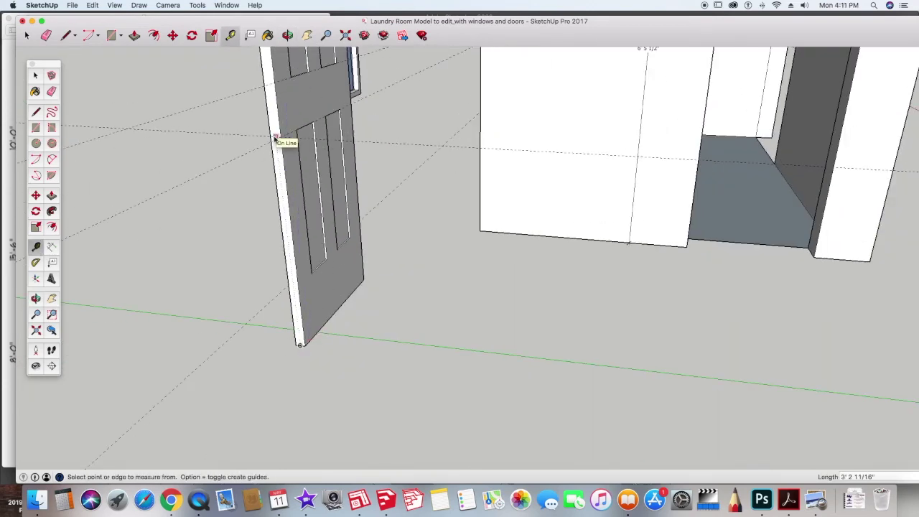
pyautogui.scroll(3, 254, 139)
pyautogui.scroll(-1, 249, 102)
pyautogui.click(251, 109)
pyautogui.moveTo(251, 108); pyautogui.dragTo(316, 144, button='middle')
pyautogui.scroll(2, 446, 402)
# - Place horizontal guides across the back face level with the front's lower panel tops and middle panel bottoms
pyautogui.click(452, 416)
pyautogui.click(466, 123)
pyautogui.moveTo(331, 194); pyautogui.dragTo(546, 248, button='middle')
pyautogui.click(517, 323)
pyautogui.click(635, 123)
pyautogui.click(608, 297)
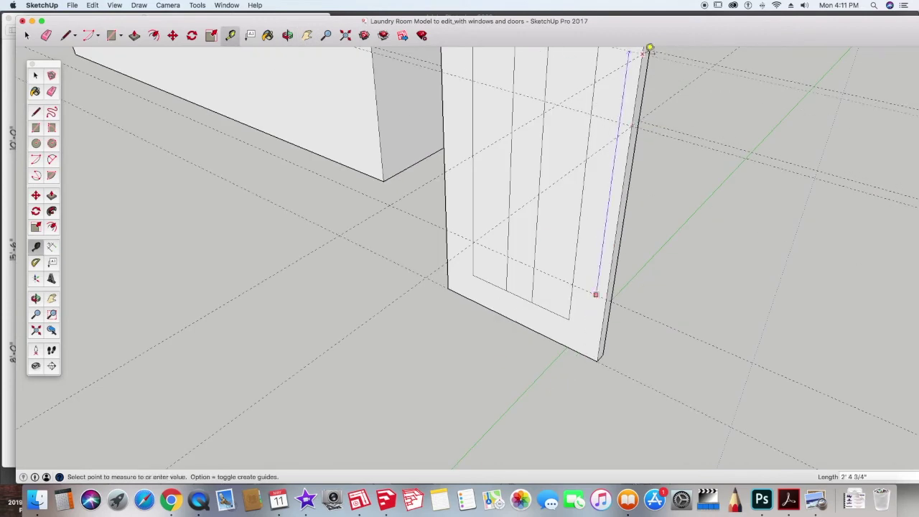
pyautogui.click(641, 47)
pyautogui.moveTo(574, 165); pyautogui.dragTo(639, 148, button='middle')
# - Draw two horizontal lines across the back face's panel strips along the middle guides
pyautogui.click(66, 35)
pyautogui.click(497, 68)
pyautogui.click(615, 83)
pyautogui.click(496, 117)
pyautogui.click(607, 133)
# - Erase the back face's strip edges and the line pieces between the middle and lower panels
pyautogui.click(51, 92)
pyautogui.click(568, 103)
pyautogui.click(537, 101)
pyautogui.click(496, 94)
pyautogui.click(609, 114)
# - Draw a horizontal line across the back face's strips along the guide 10" above the bottom edge
pyautogui.click(36, 112)
pyautogui.click(493, 242)
pyautogui.click(589, 259)
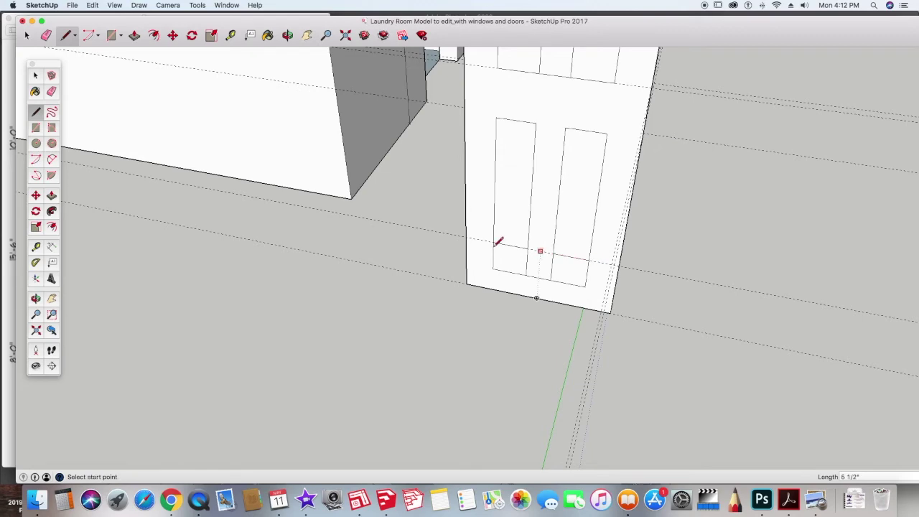
# - Erase the back panel outline below the new bottom line and the leftover guides around the back of the door
pyautogui.click(51, 91)
pyautogui.click(509, 273)
pyautogui.click(494, 257)
pyautogui.click(528, 263)
pyautogui.click(552, 267)
pyautogui.click(565, 282)
pyautogui.click(587, 273)
pyautogui.moveTo(550, 447); pyautogui.dragTo(595, 447)
pyautogui.moveTo(648, 126); pyautogui.dragTo(646, 363)
# - Measure the front's upper panel height and place a guide 7 3/16" below the top edge of the back outline
pyautogui.moveTo(434, 160)
pyautogui.mouseDown(button='middle')
pyautogui.moveTo(470, 153)
pyautogui.moveTo(646, 172)
pyautogui.mouseUp(button='middle')
pyautogui.scroll(-5, 459, 215)
pyautogui.click(51, 92)
pyautogui.click(36, 246)
pyautogui.scroll(5, 439, 136)
pyautogui.click(439, 128)
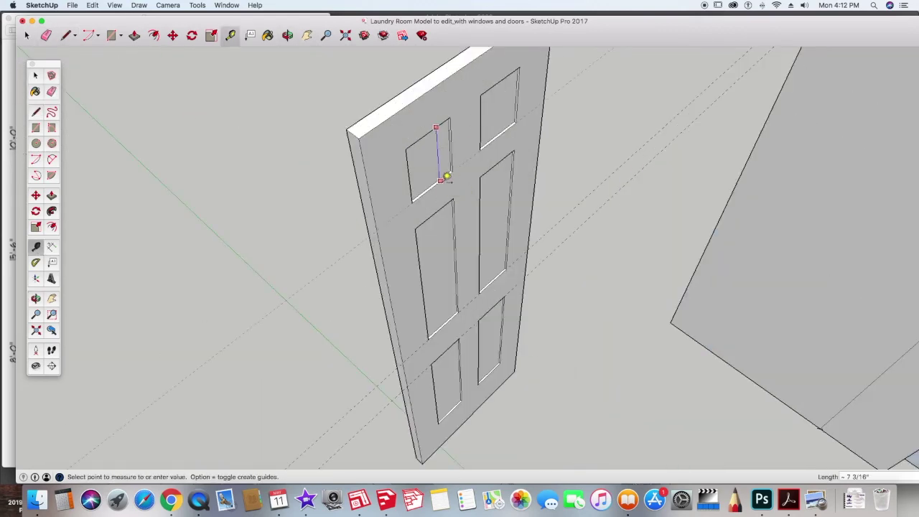
pyautogui.scroll(5, 446, 175)
pyautogui.click(448, 173)
pyautogui.moveTo(119, 198); pyautogui.dragTo(402, 179, button='middle')
pyautogui.scroll(-5, 459, 215)
pyautogui.click(502, 89)
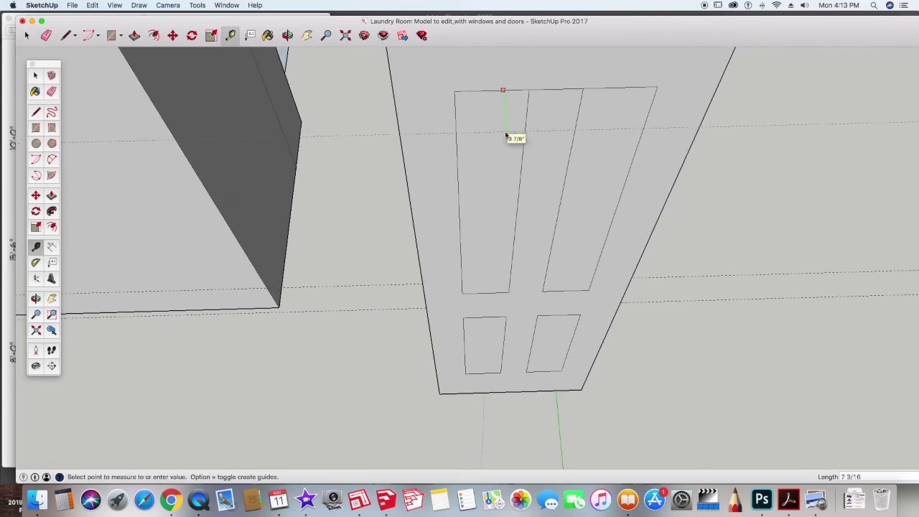
pyautogui.click(507, 136)
pyautogui.scroll(-3, 506, 136)
pyautogui.moveTo(507, 136); pyautogui.dragTo(648, 227, button='middle')
pyautogui.click(572, 114)
pyautogui.click(572, 142)
# - Try to draw a horizontal line across the back strips along the upper guide, and undo it
pyautogui.press('l')
pyautogui.click(550, 144)
pyautogui.scroll(3, 581, 139)
pyautogui.click(697, 135)
pyautogui.scroll(2, 515, 200)
pyautogui.press('super+z')
# - Remeasure the front's upper panel height and place a guide at that distance below the back outline's top edge
pyautogui.scroll(-5, 440, 187)
pyautogui.moveTo(471, 189); pyautogui.dragTo(19, 168, button='middle')
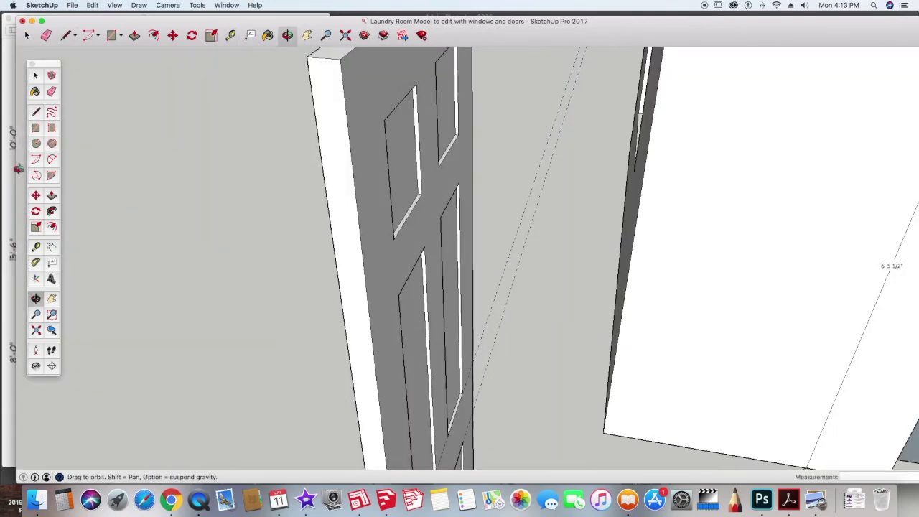
pyautogui.press('t')
pyautogui.click(399, 105)
pyautogui.click(408, 217)
pyautogui.moveTo(321, 222); pyautogui.dragTo(646, 237, button='middle')
pyautogui.click(626, 106)
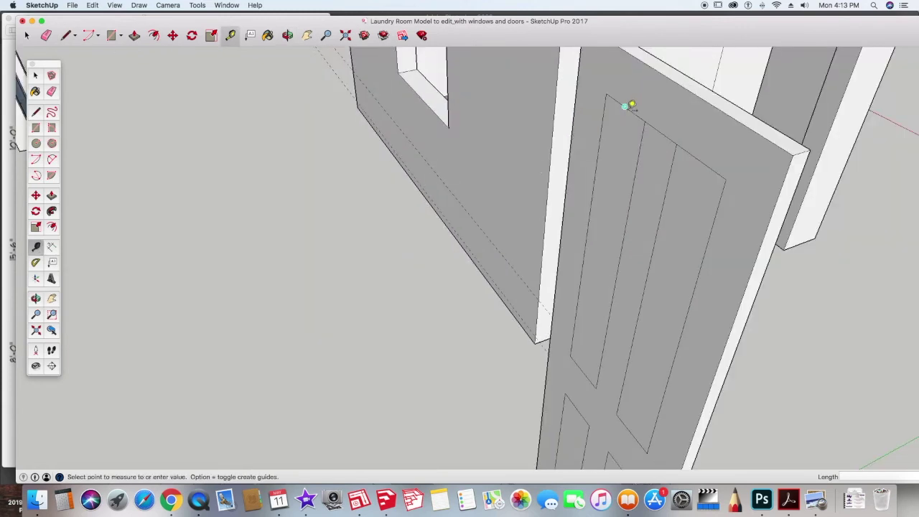
pyautogui.click(617, 164)
# - Draw horizontal lines across both back strips along the guide marking the bottoms of the upper panels
pyautogui.press('l')
pyautogui.click(597, 166)
pyautogui.click(631, 193)
pyautogui.click(659, 218)
pyautogui.click(702, 257)
# - Place a second guide below the upper panels' bottom lines and draw lines along it across both back strips
pyautogui.press('t')
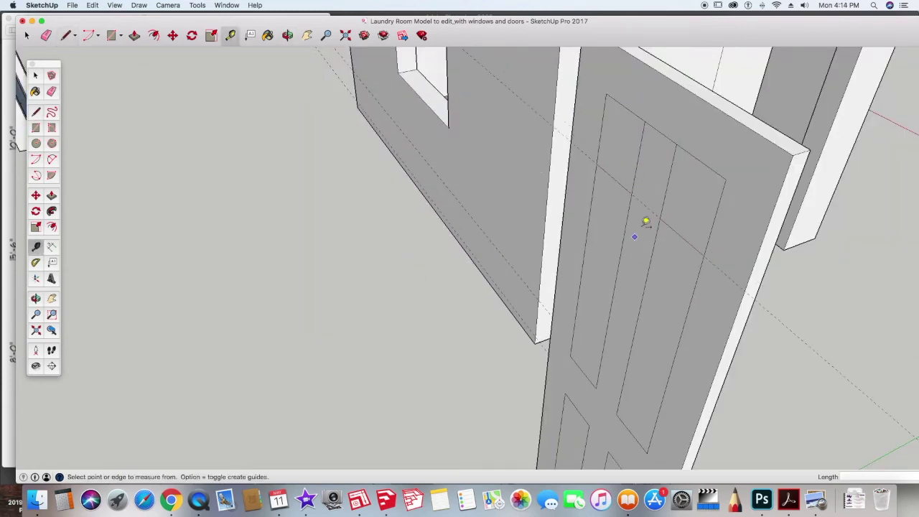
pyautogui.click(36, 112)
pyautogui.click(591, 199)
pyautogui.click(624, 230)
pyautogui.click(652, 255)
pyautogui.click(694, 293)
# - Erase the strip edges and guides between the upper and middle panels on the back face
pyautogui.click(51, 92)
pyautogui.click(628, 212)
pyautogui.click(656, 237)
pyautogui.scroll(-3, 703, 264)
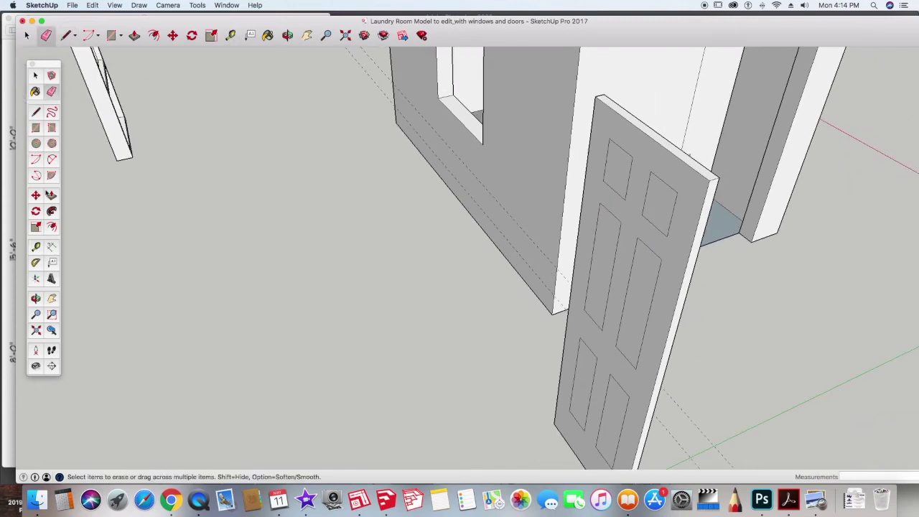
# - Recess the panels on the door's back face with Push/Pull
pyautogui.press('p')
pyautogui.scroll(2, 595, 261)
pyautogui.click(585, 410)
pyautogui.click(592, 419)
pyautogui.click(577, 418)
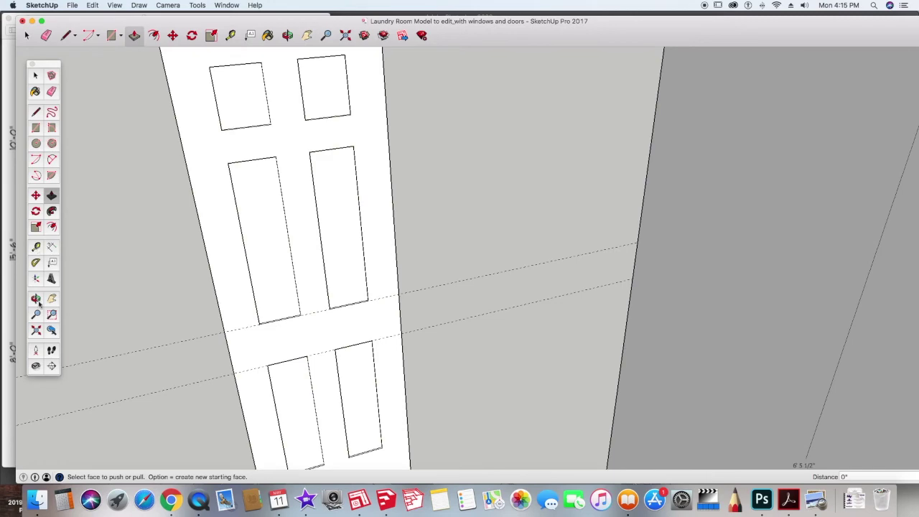
# - Erase the leftover guides around the door and delete the 2' and 6' 5 1/2" dimensions at the doorway
pyautogui.click(51, 91)
pyautogui.moveTo(150, 332); pyautogui.dragTo(159, 403)
pyautogui.moveTo(152, 352)
pyautogui.mouseDown(button='middle')
pyautogui.moveTo(164, 372)
pyautogui.moveTo(437, 406)
pyautogui.moveTo(560, 392)
pyautogui.mouseUp(button='middle')
pyautogui.scroll(-4, 559, 391)
pyautogui.click(46, 93)
pyautogui.click(36, 76)
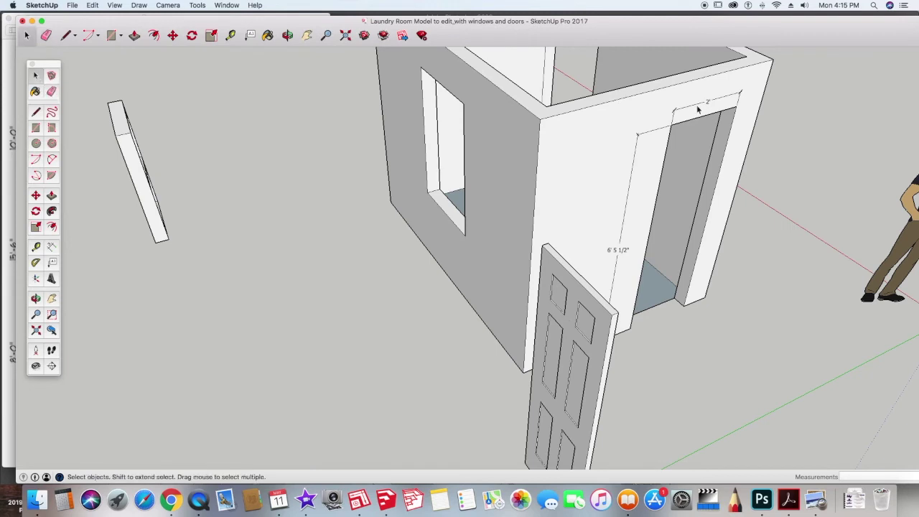
pyautogui.press('Delete')
pyautogui.press('Delete')
# - Select all of the six-panel door's connected geometry and make it a group
pyautogui.tripleClick(590, 303)
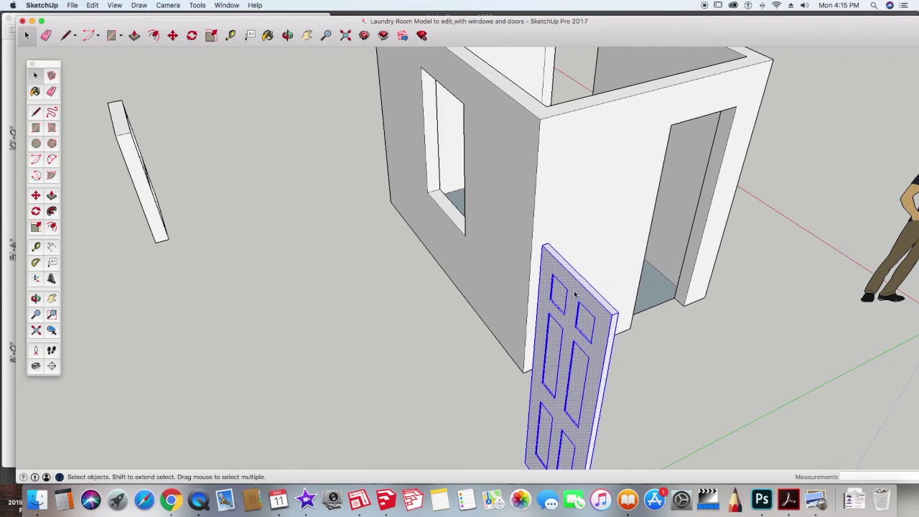
pyautogui.rightClick(575, 293)
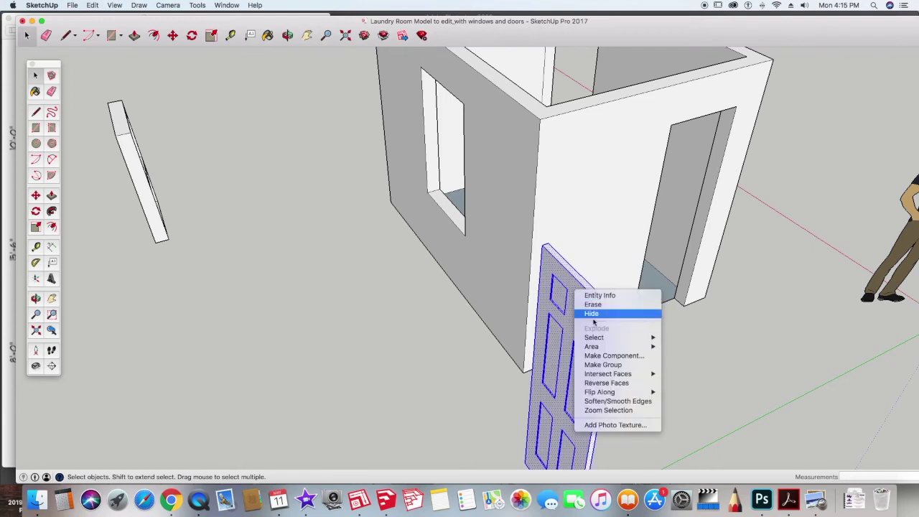
pyautogui.click(613, 365)
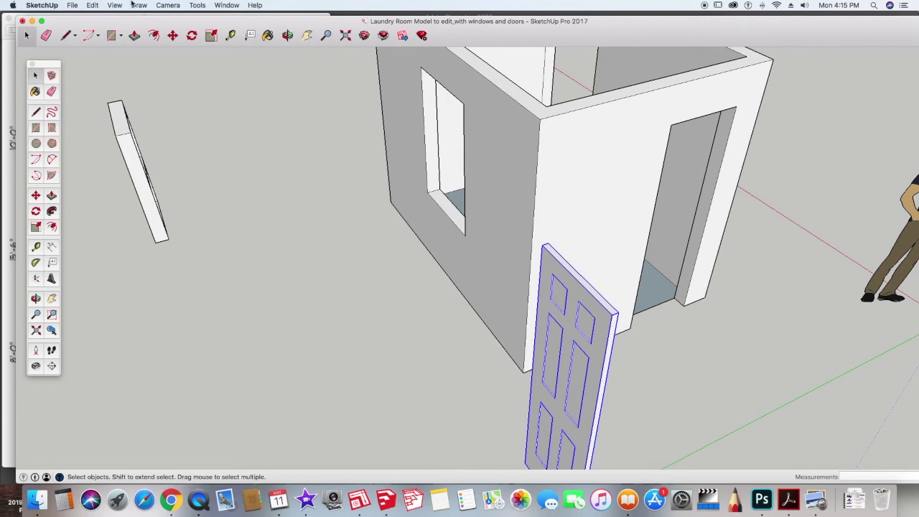
# - Show the model's components and turn the door group into a component with a "Panel Door" definition name
pyautogui.click(216, 7)
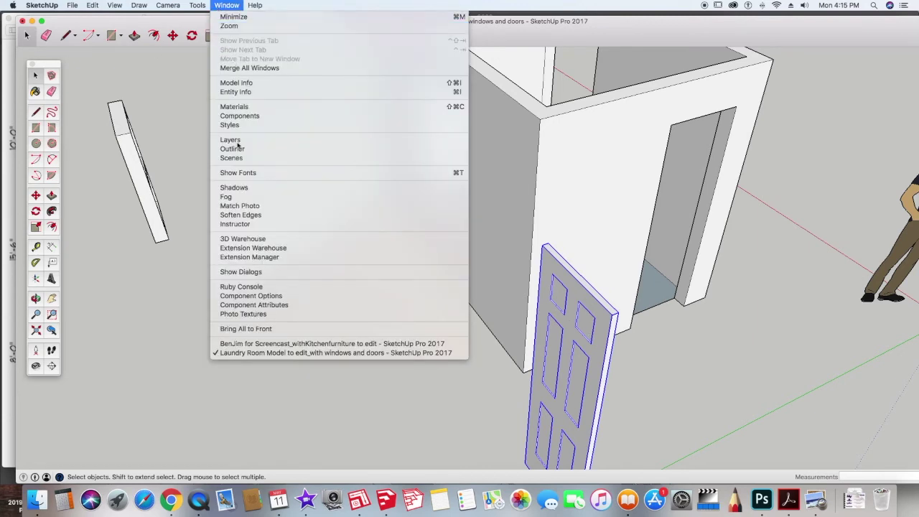
pyautogui.click(241, 117)
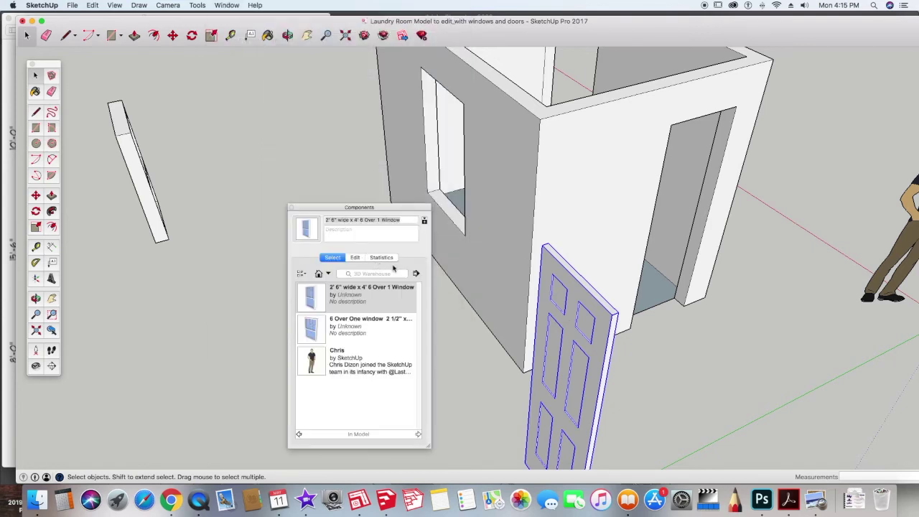
pyautogui.rightClick(572, 285)
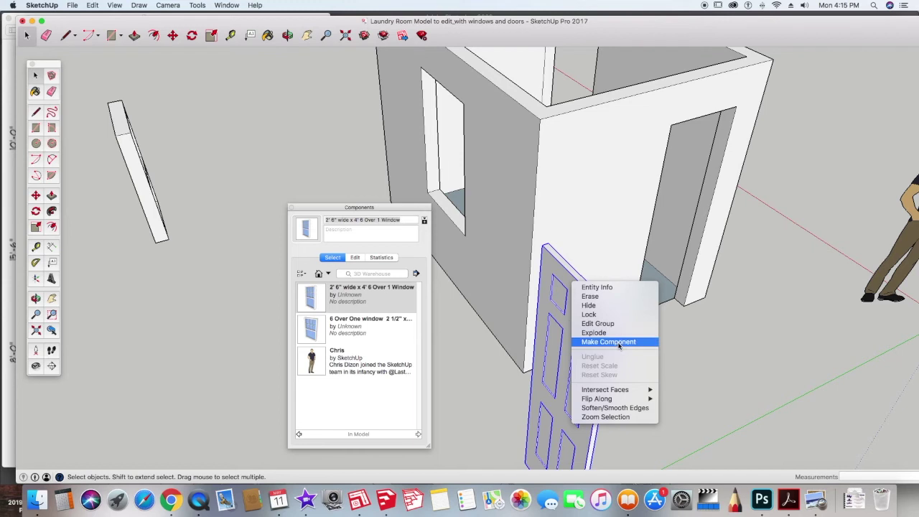
pyautogui.click(608, 342)
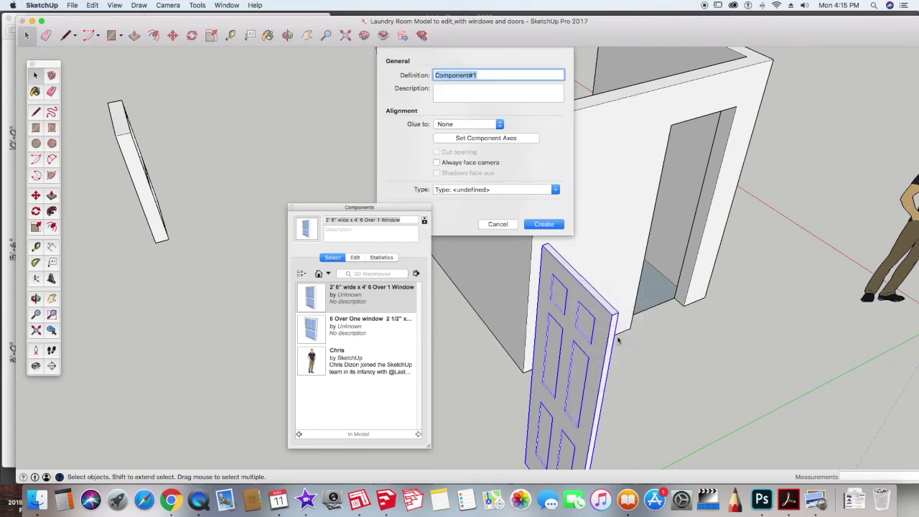
pyautogui.write('2')
pyautogui.write('nel Door')
pyautogui.click(551, 225)
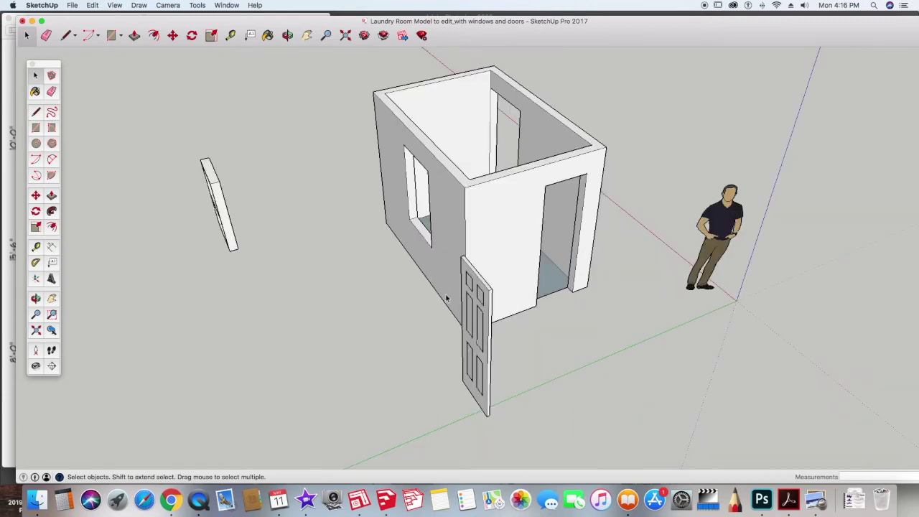
# - Rotate the door component 90° about the midpoint of its top so it lines up parallel to the doorway wall
pyautogui.moveTo(418, 300); pyautogui.dragTo(417, 324, button='middle')
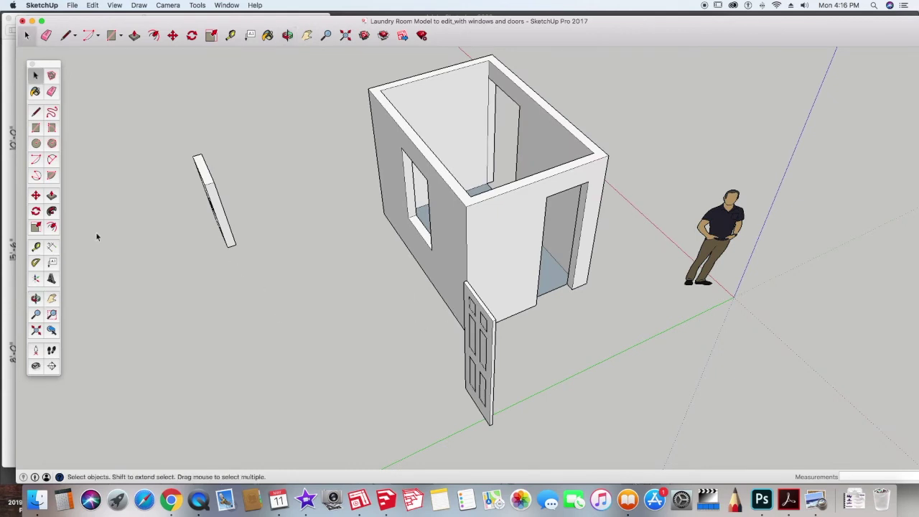
pyautogui.click(35, 211)
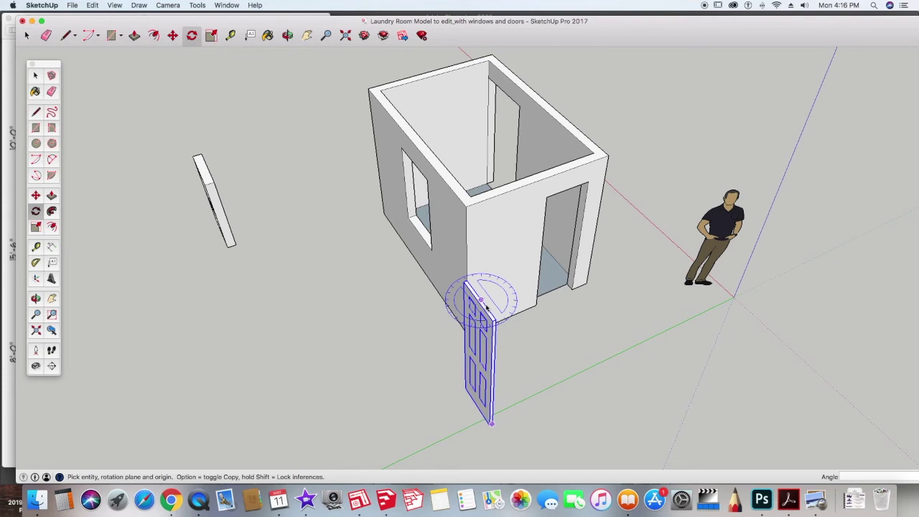
pyautogui.click(482, 301)
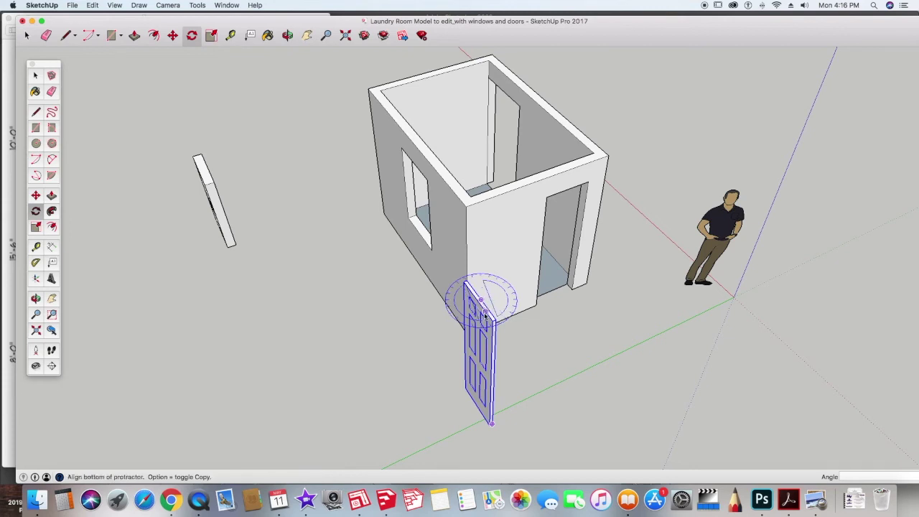
pyautogui.click(570, 407)
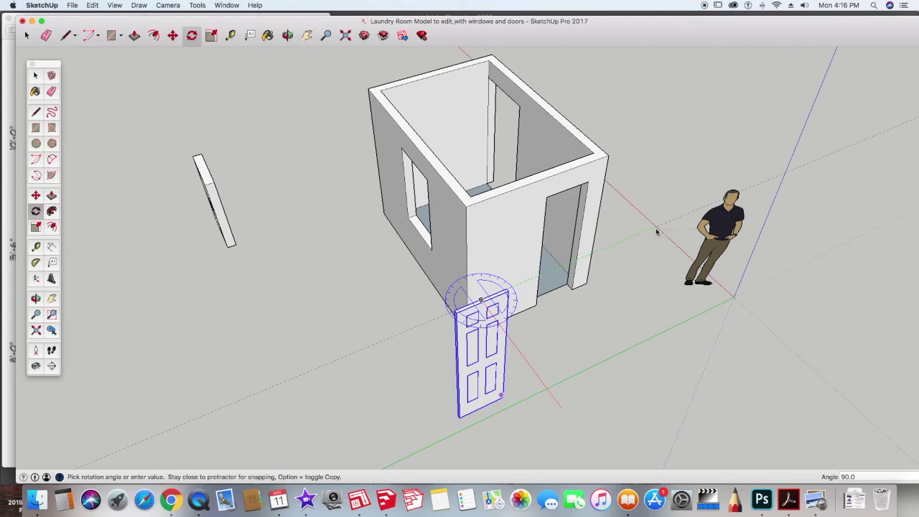
pyautogui.click(656, 231)
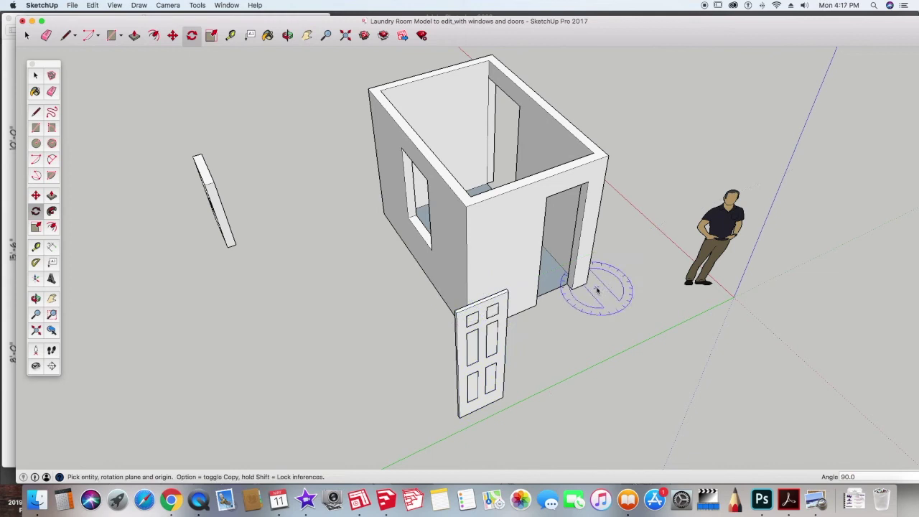
pyautogui.click(35, 77)
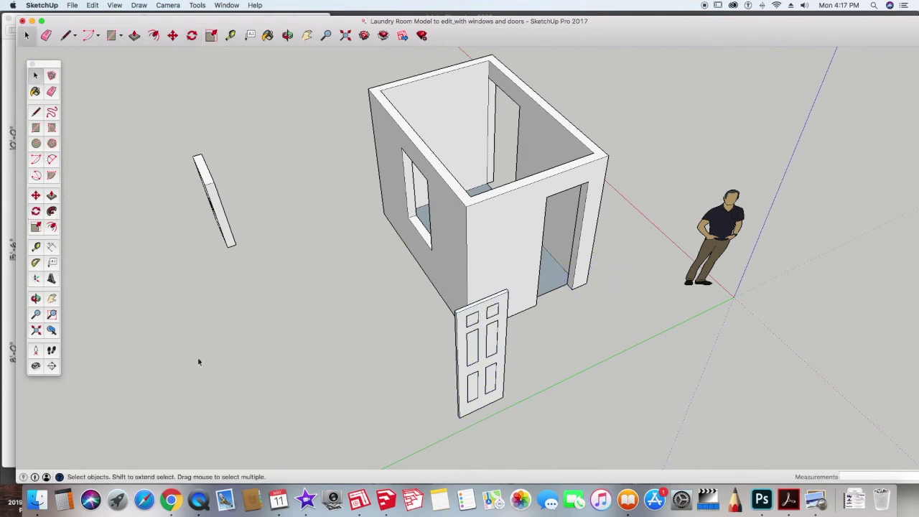
# - Move the door by its upper corner onto the matching upper corner of the laundry room's doorway
pyautogui.click(35, 196)
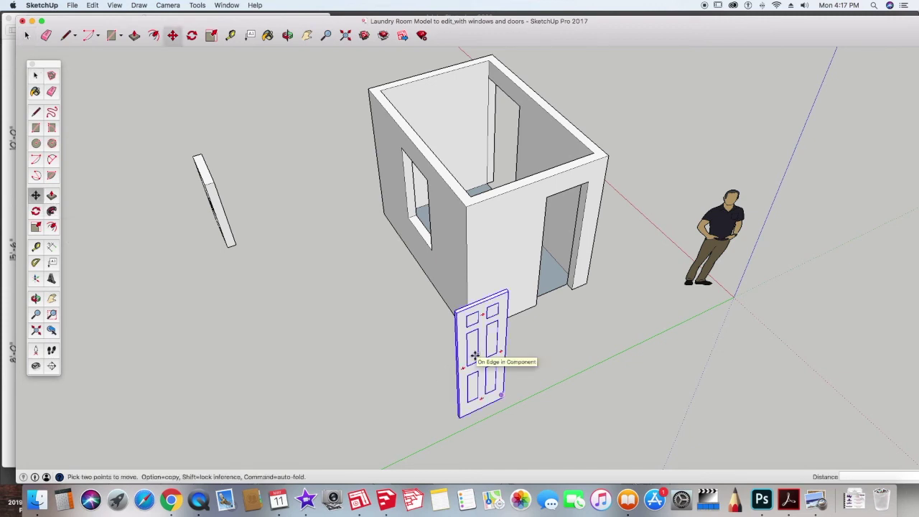
pyautogui.moveTo(533, 395); pyautogui.dragTo(241, 367, button='middle')
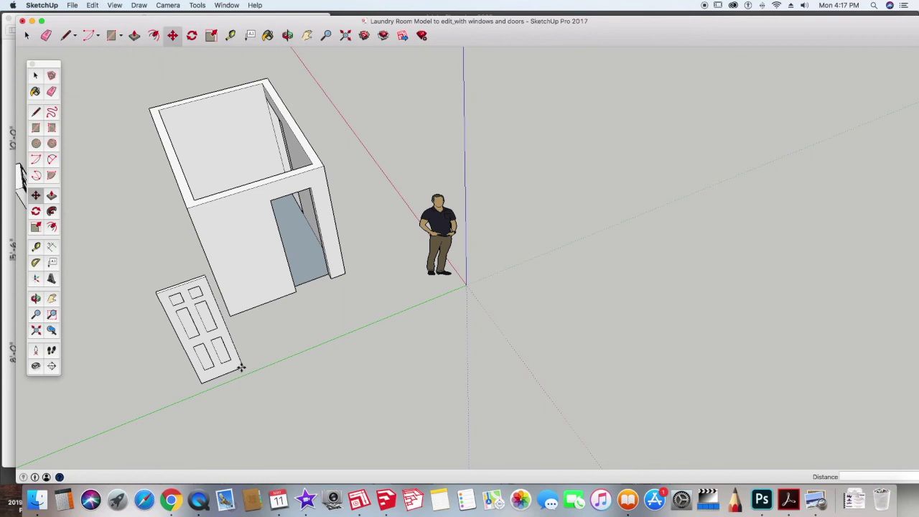
pyautogui.moveTo(324, 324); pyautogui.dragTo(290, 196, button='middle')
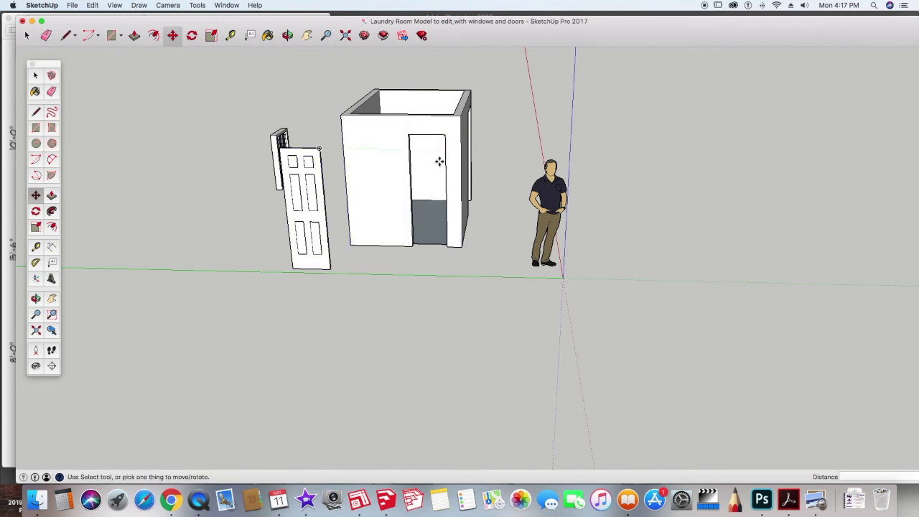
pyautogui.scroll(5, 439, 162)
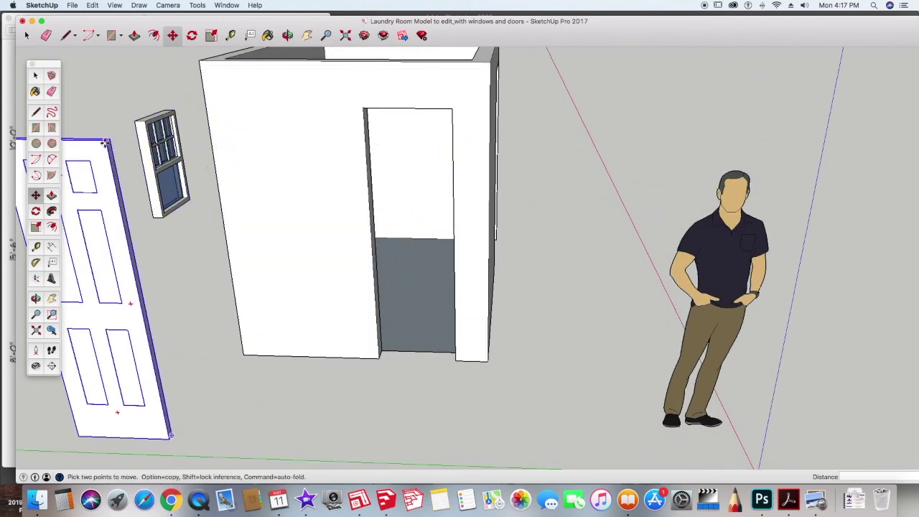
pyautogui.click(105, 144)
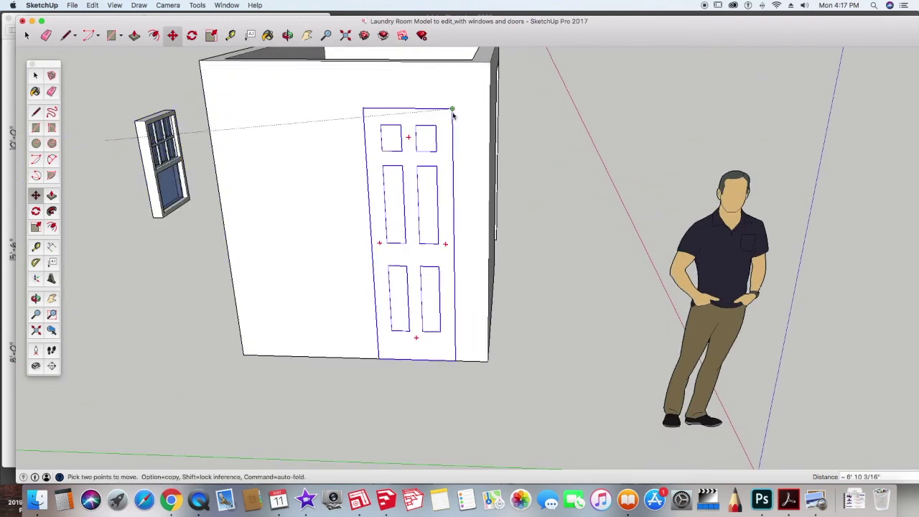
pyautogui.click(452, 113)
# - Move the door 1 1/2" outward through the wall thickness, picking its lower inside corner
pyautogui.moveTo(564, 247); pyautogui.dragTo(498, 184, button='middle')
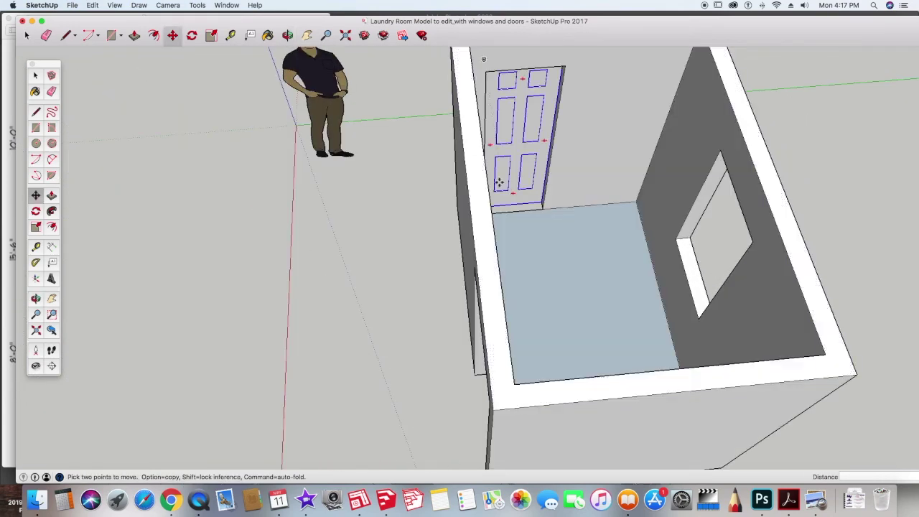
pyautogui.click(537, 204)
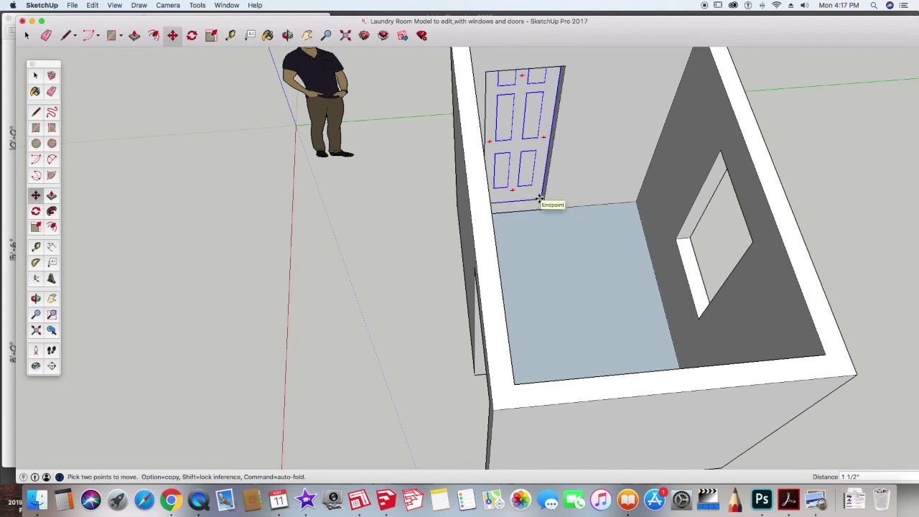
pyautogui.click(539, 198)
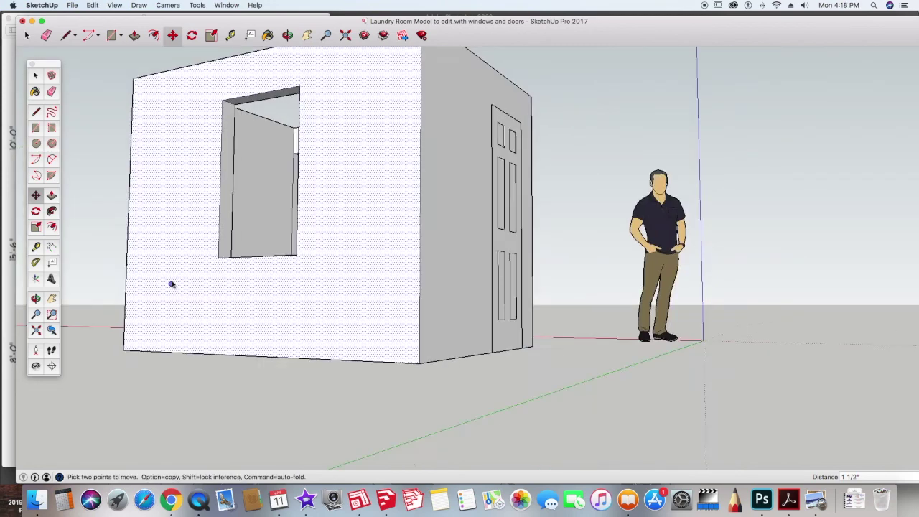
# - Move the six-over-one window component by its lower corner into the matching corner of the side wall's window opening
pyautogui.scroll(-3, 170, 285)
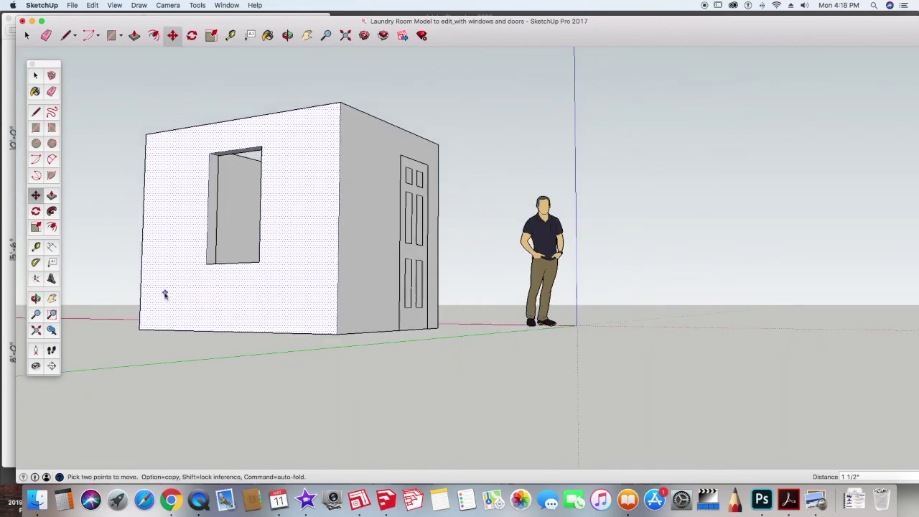
pyautogui.press('o')
pyautogui.keyDown('shift'); pyautogui.moveTo(165, 292); pyautogui.dragTo(282, 261, button='middle'); pyautogui.keyUp('shift')
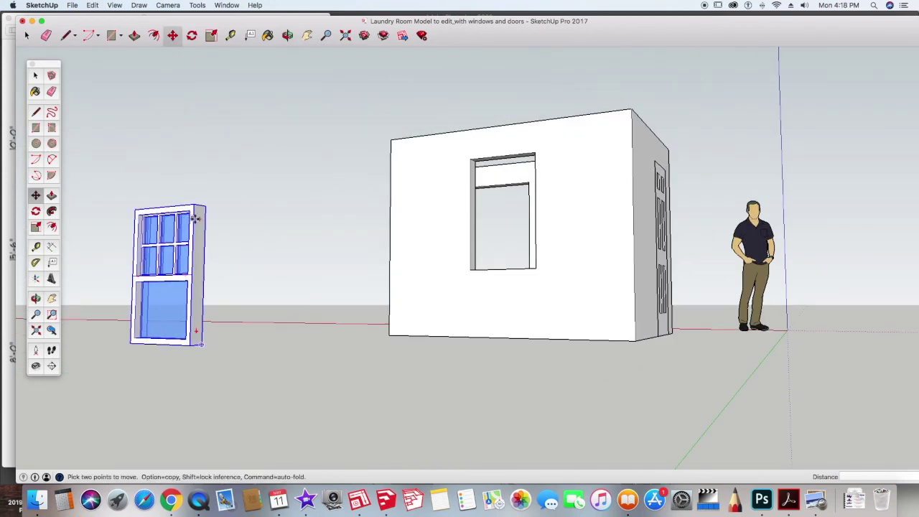
pyautogui.click(195, 219)
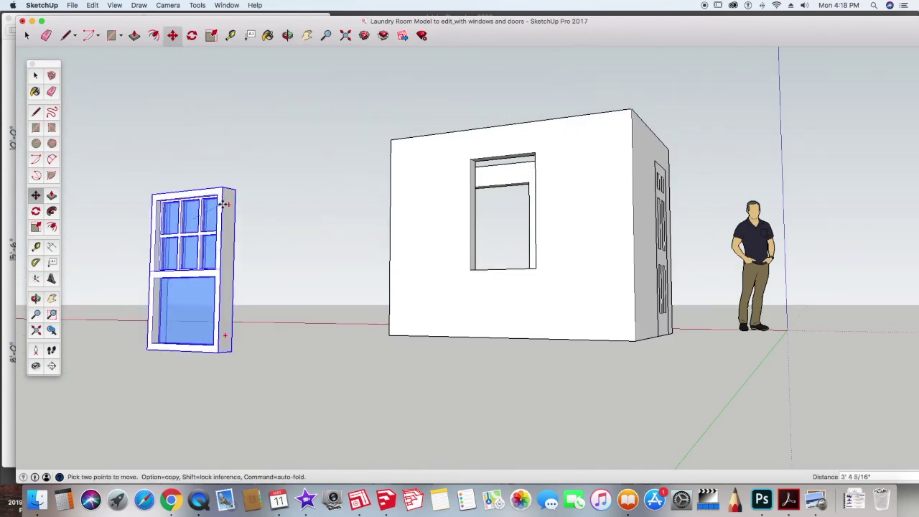
pyautogui.click(219, 352)
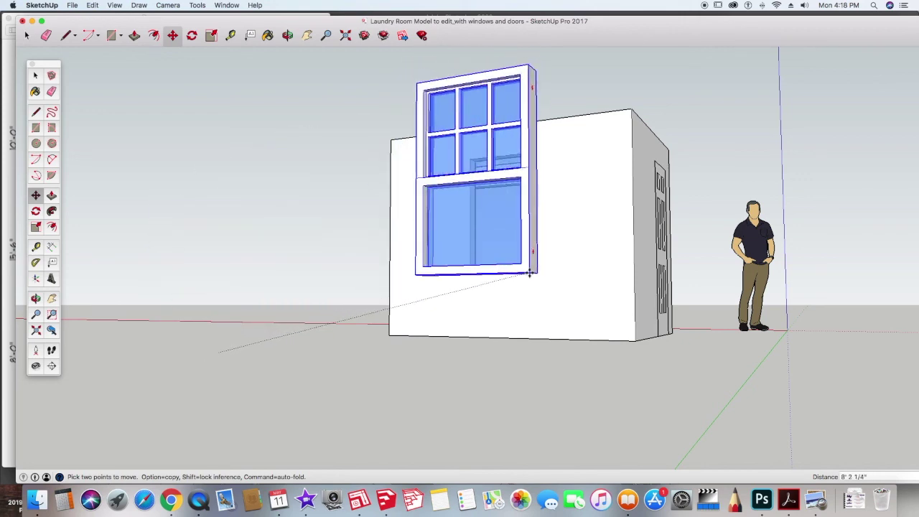
pyautogui.scroll(3, 527, 267)
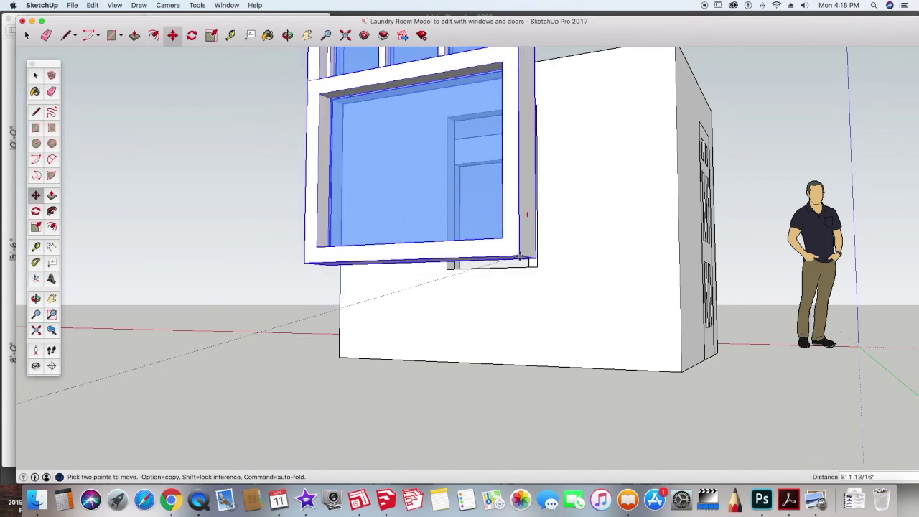
pyautogui.scroll(-5, 457, 273)
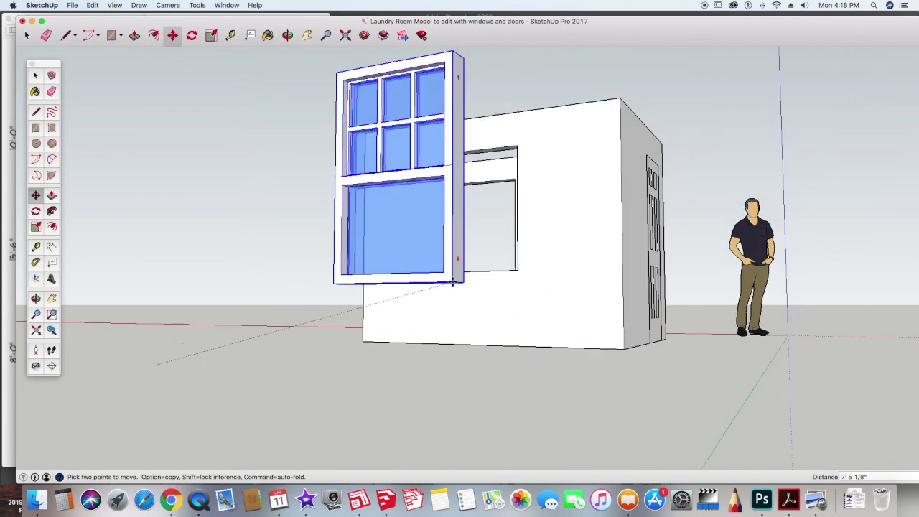
pyautogui.click(485, 277)
pyautogui.scroll(1, 485, 276)
pyautogui.moveTo(486, 276); pyautogui.dragTo(486, 277, button='middle')
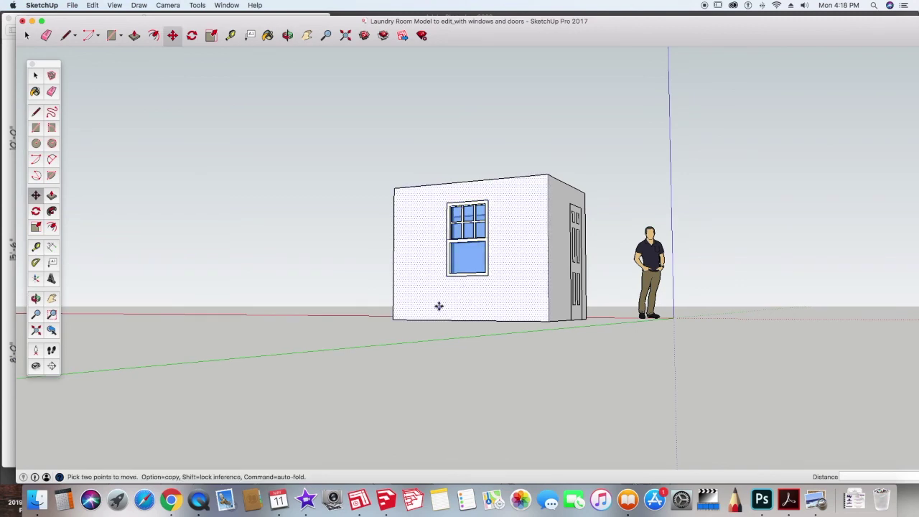
pyautogui.moveTo(337, 277); pyautogui.dragTo(553, 283, button='middle')
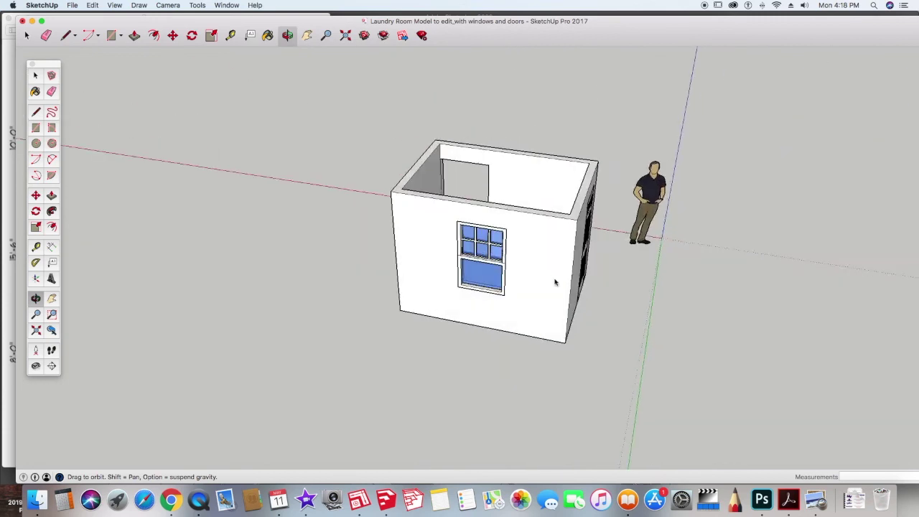